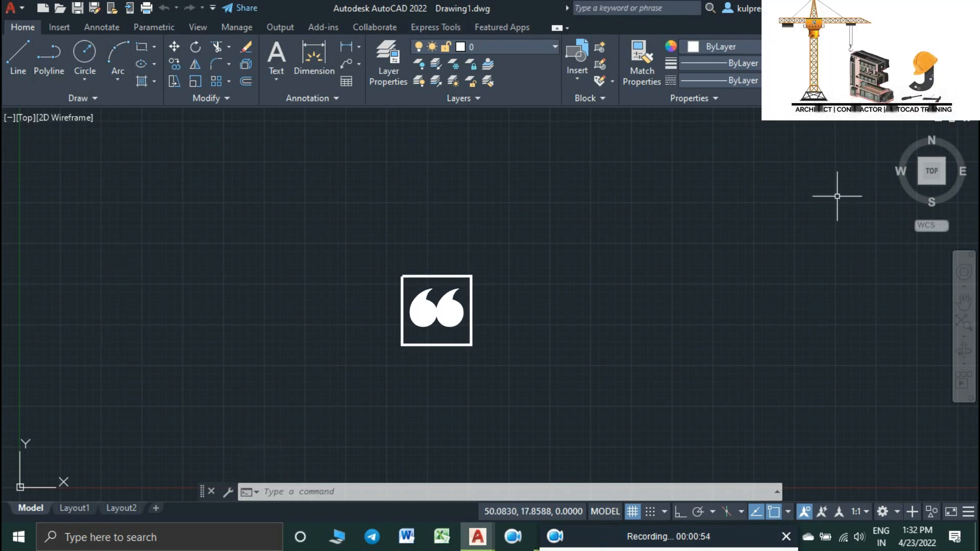
Switch the workspace to 3D Basics and from there to 3D Modeling
click(896, 513)
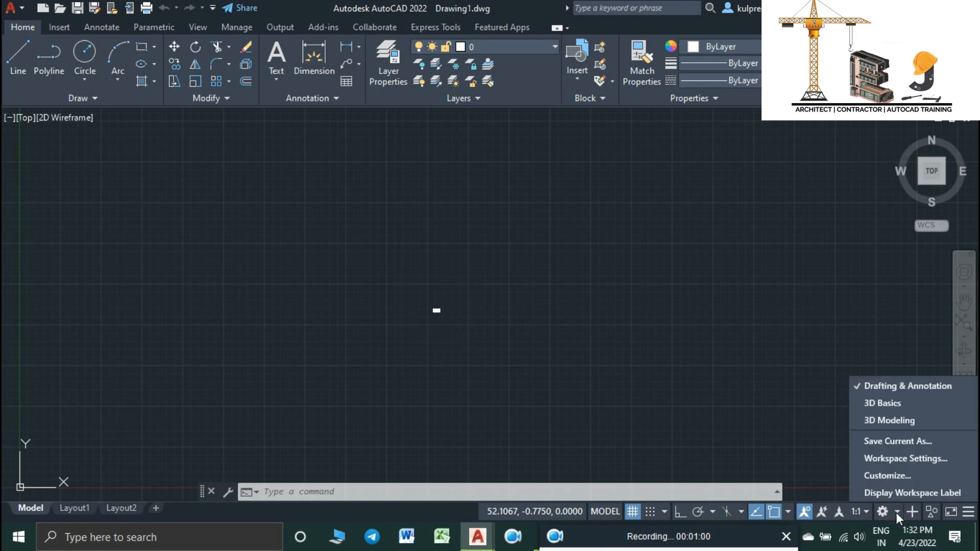
click(892, 408)
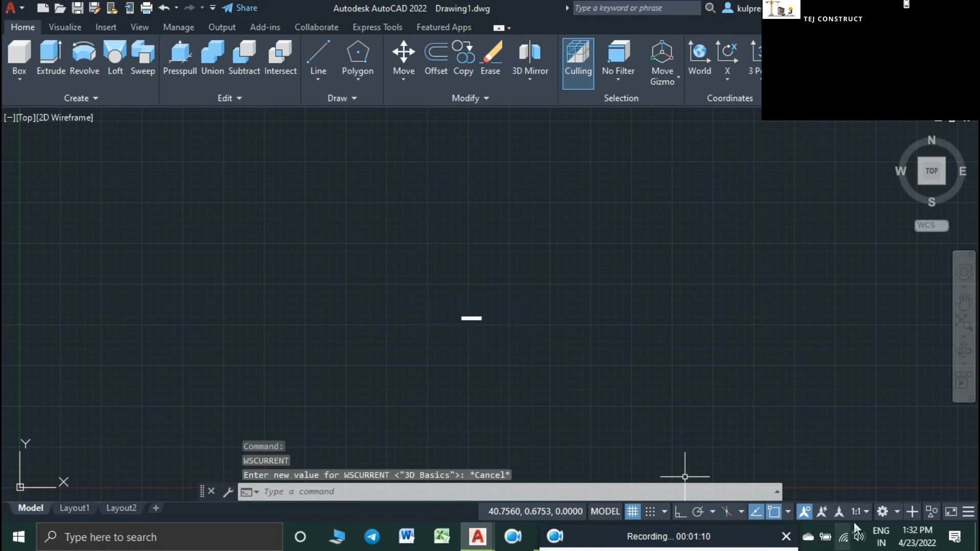
click(885, 513)
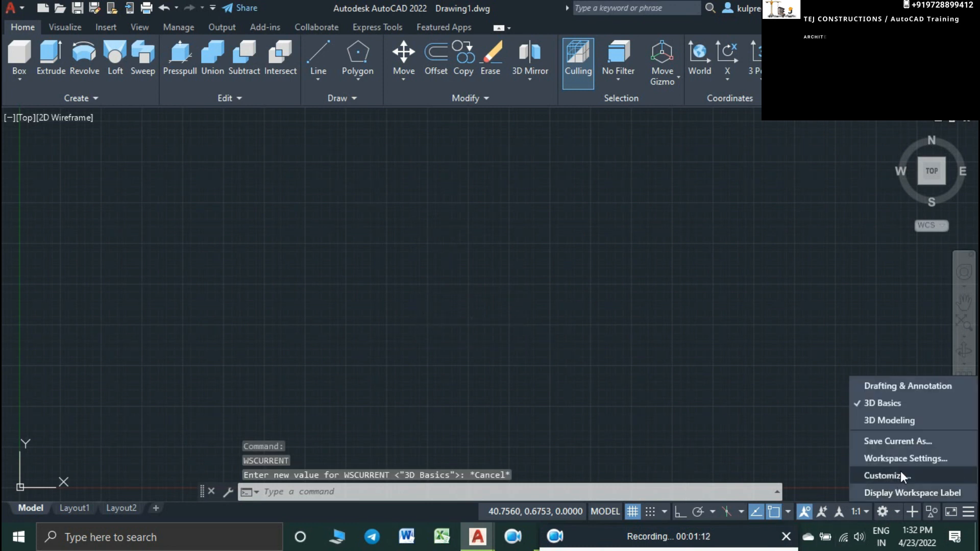
click(890, 419)
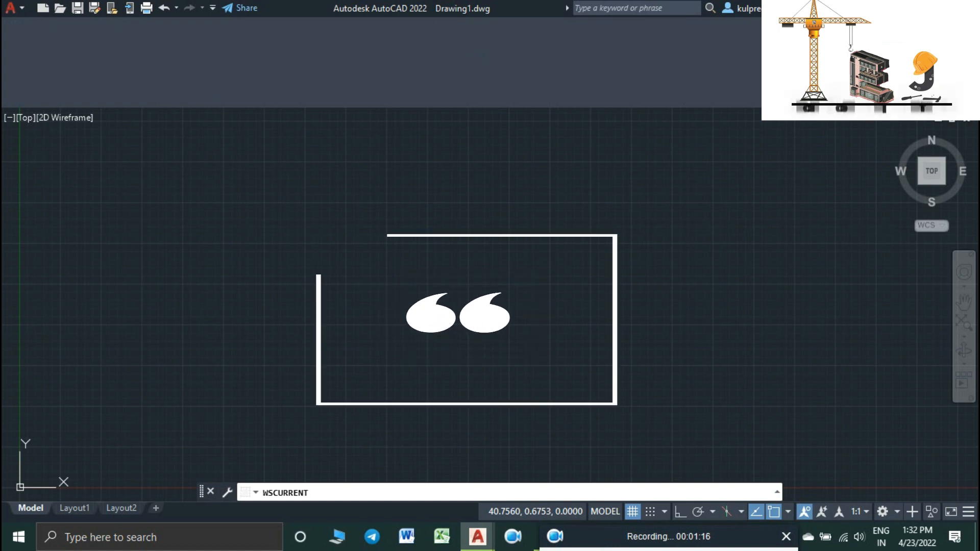
key(Escape)
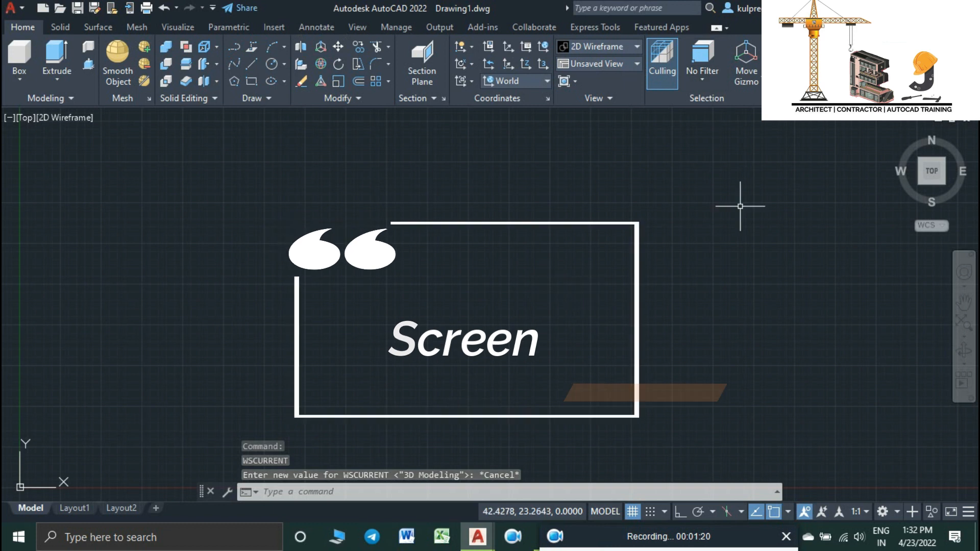
Switch the workspace back to 3D Basics and from there to Drafting & Annotation
click(885, 513)
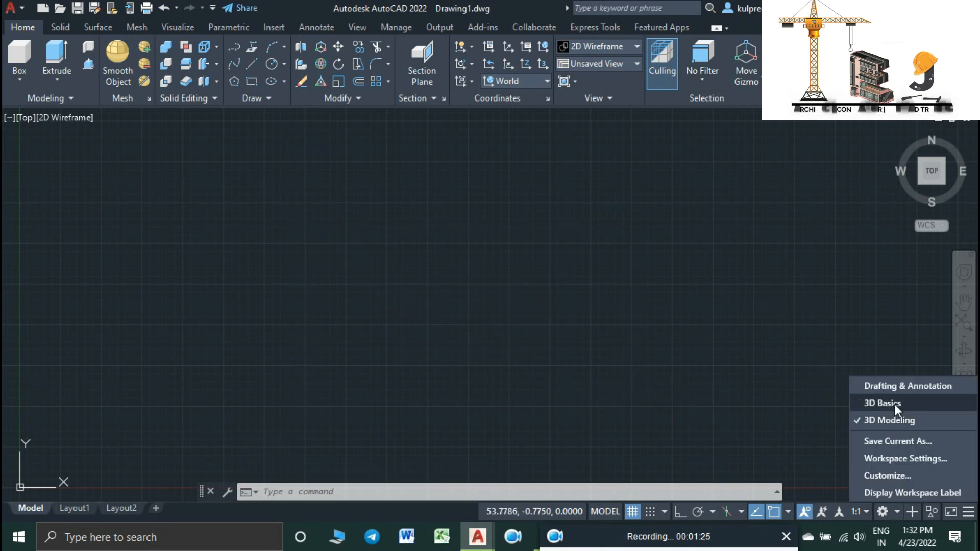
click(896, 404)
click(884, 512)
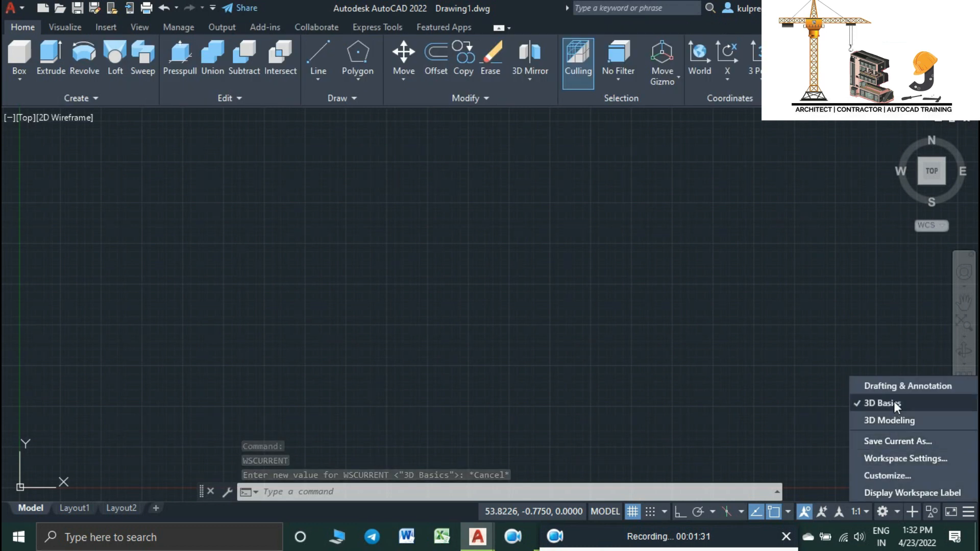
click(895, 387)
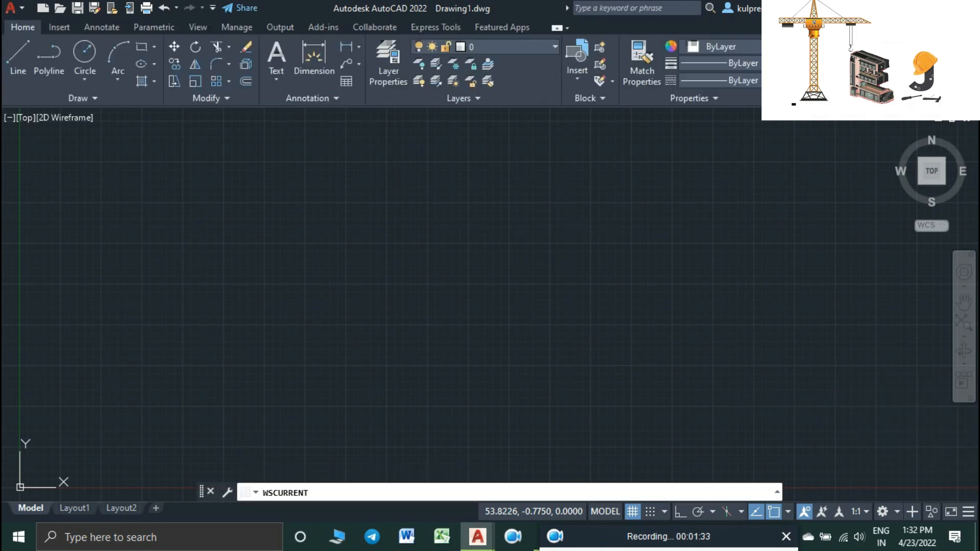
key(Escape)
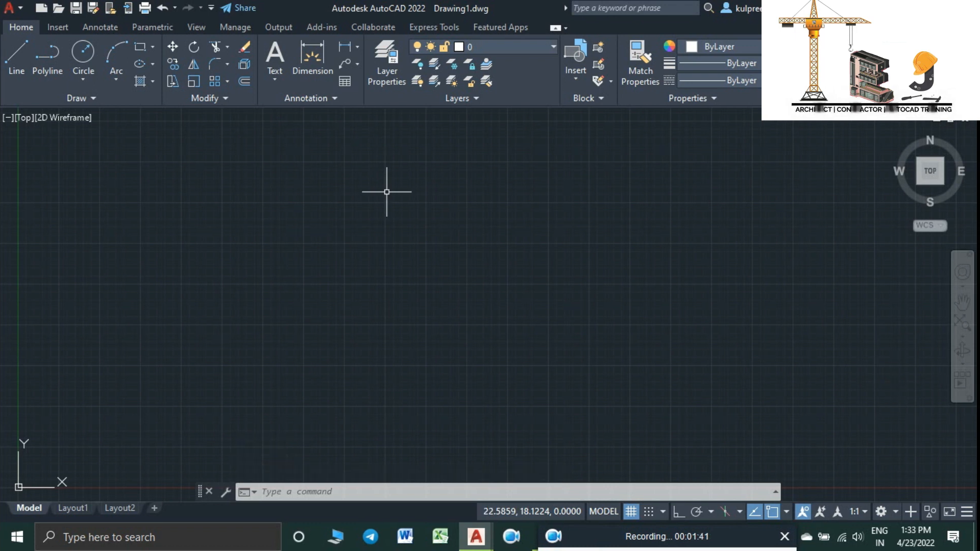
key(Escape)
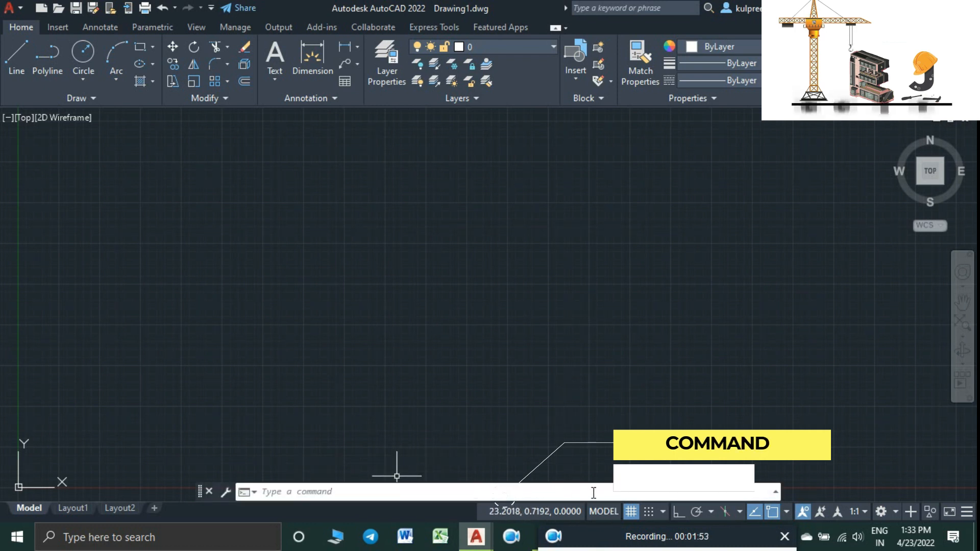
Set the drawing units to Engineering length type with 0'-0.0" precision, keeping Decimal Degrees as the angle type
click(516, 188)
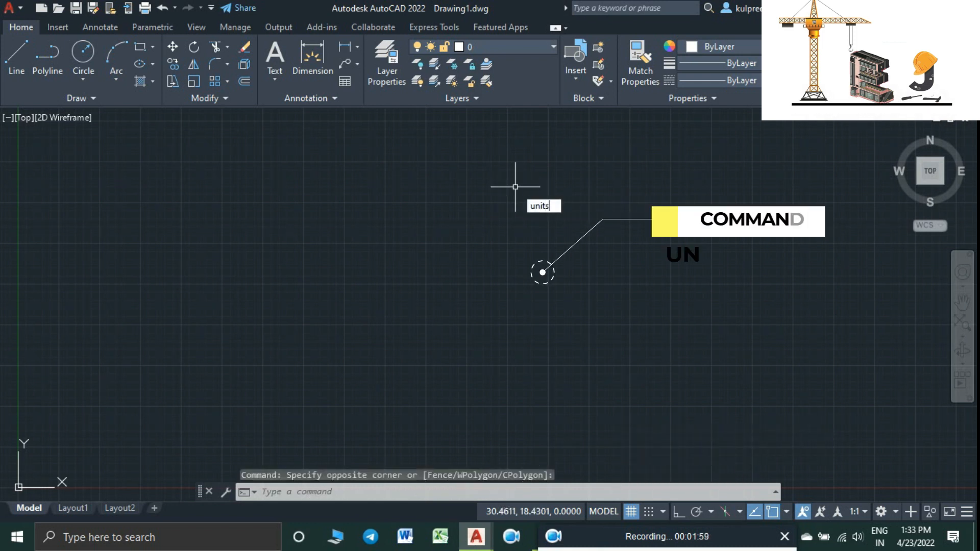
key(Return)
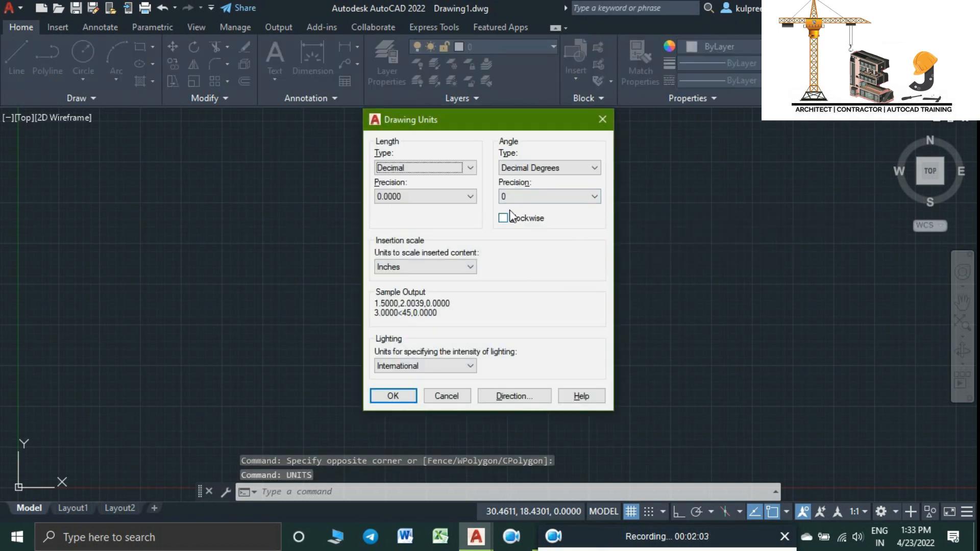
click(461, 171)
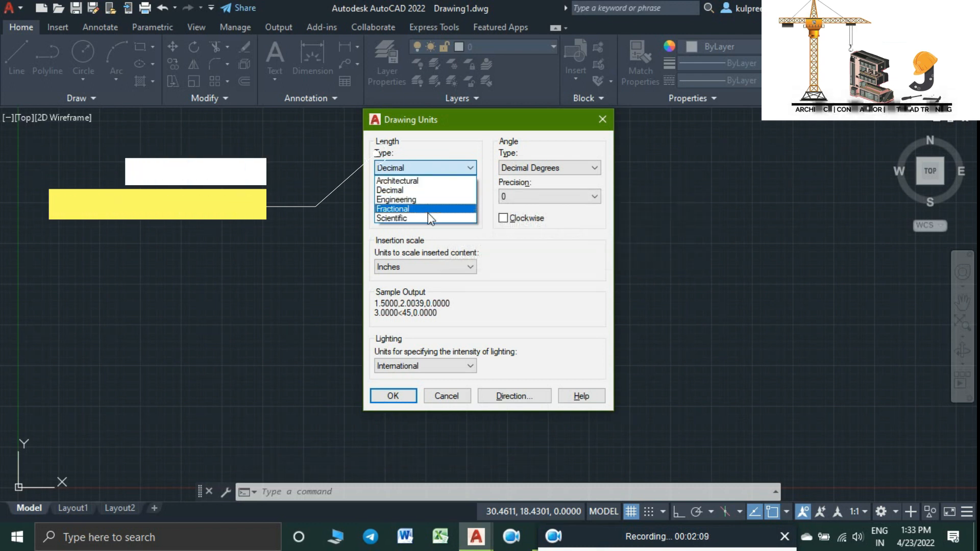
click(425, 200)
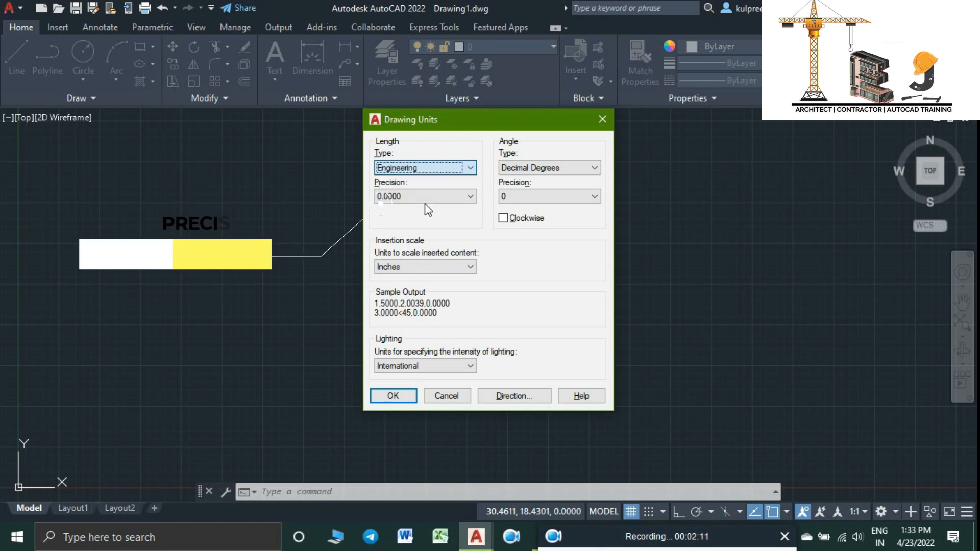
click(428, 197)
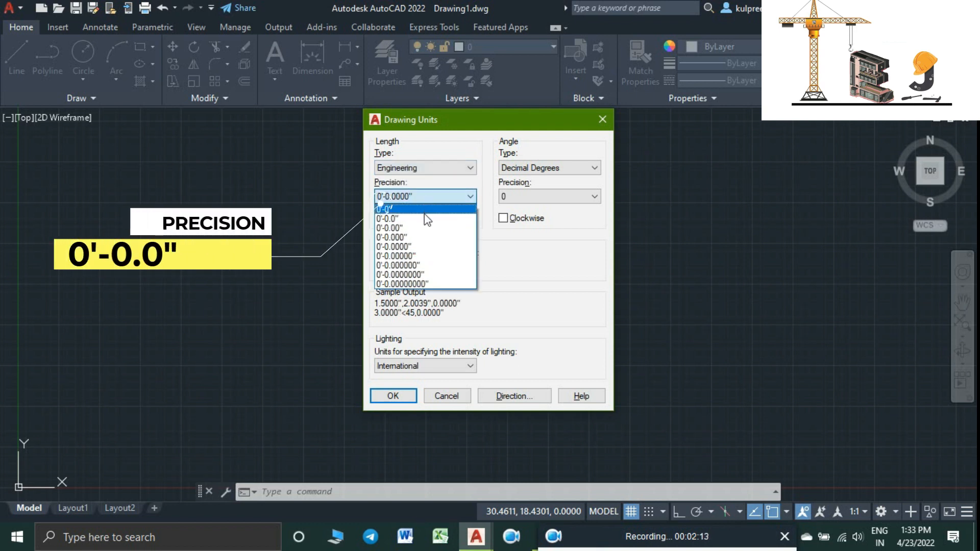
click(422, 218)
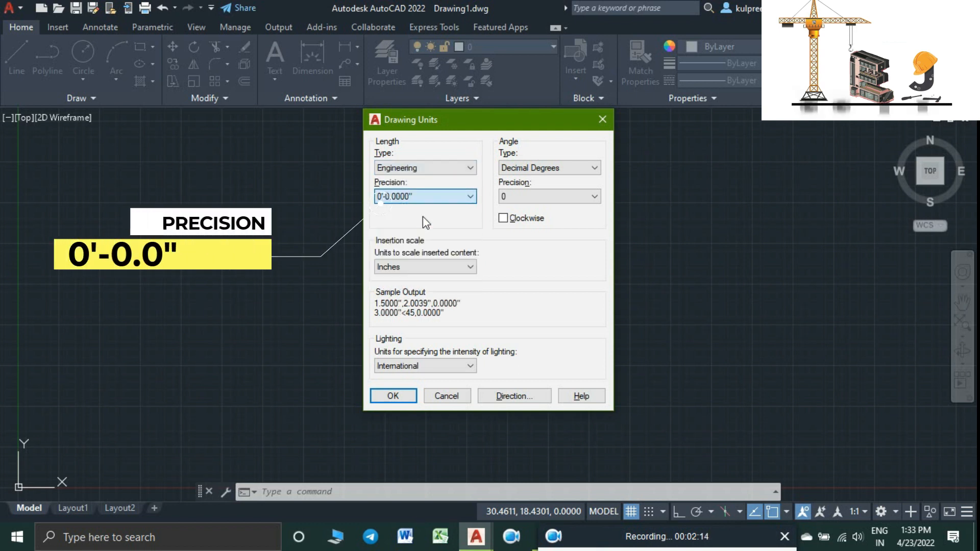
click(521, 167)
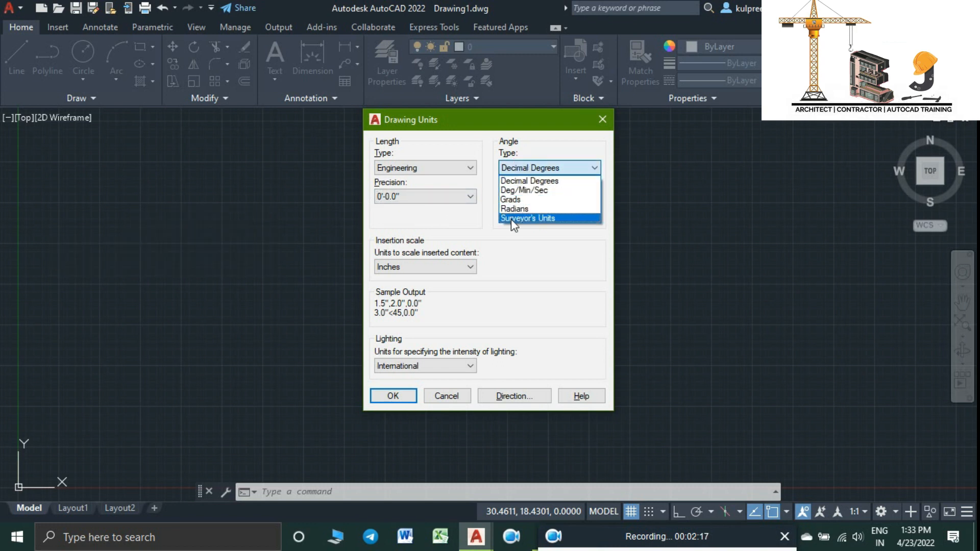
click(502, 168)
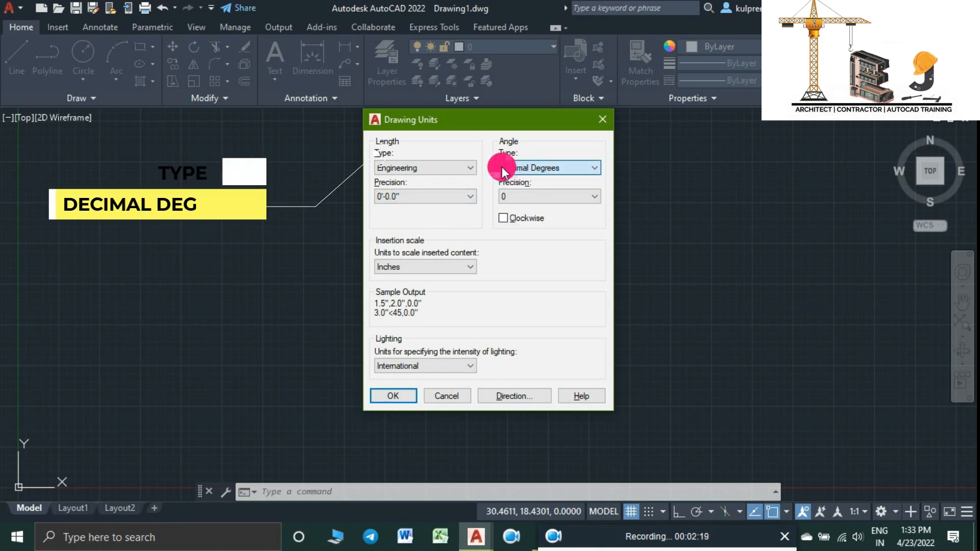
click(393, 397)
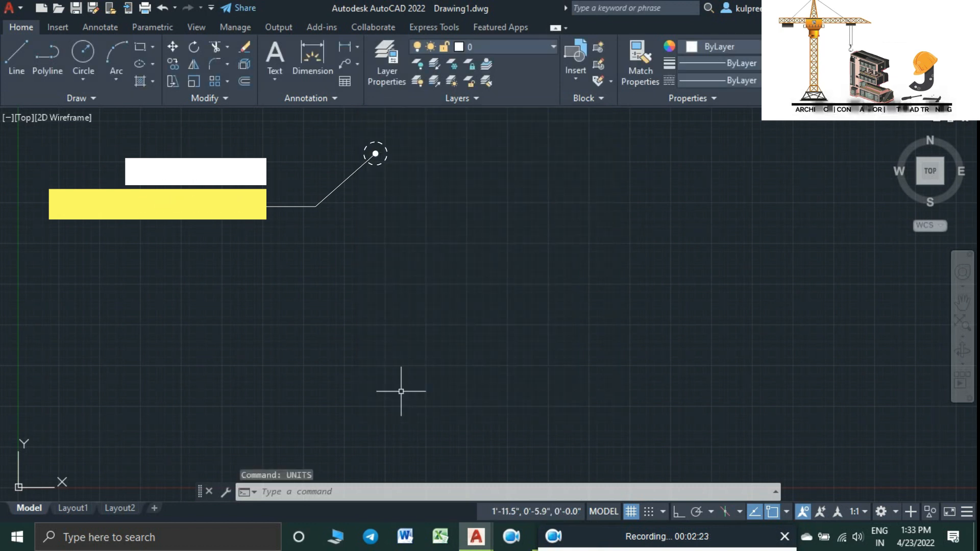
Turn Ortho mode on with the ORTHO command
text(ortho)
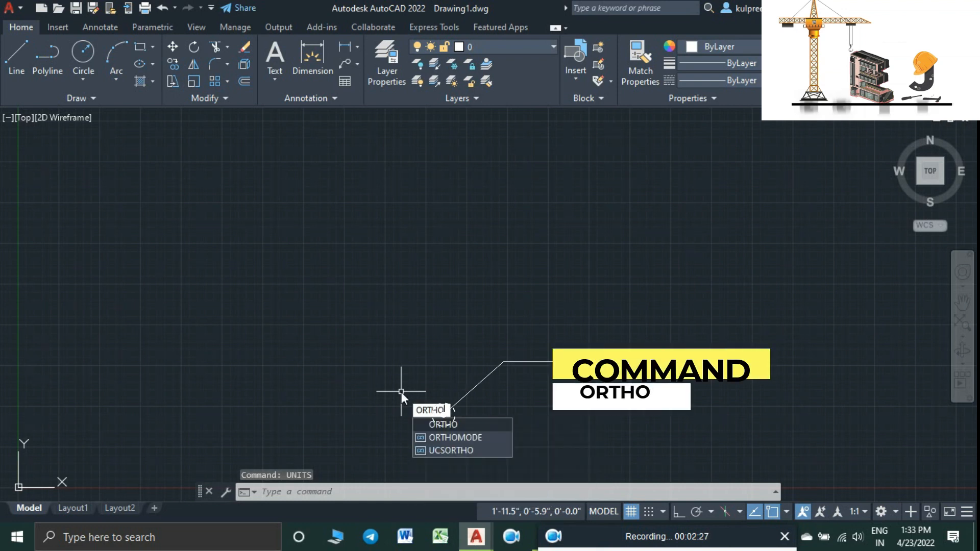
key(Return)
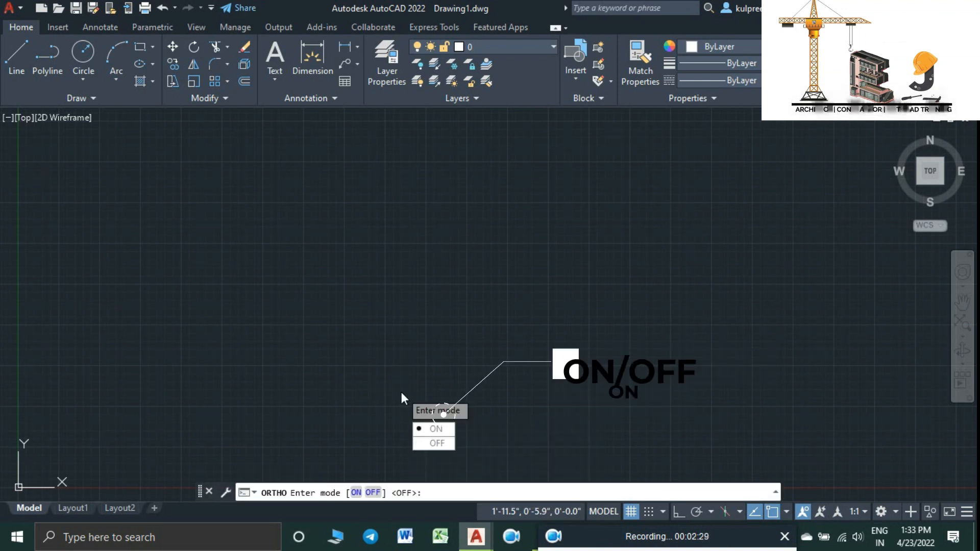
key(Return)
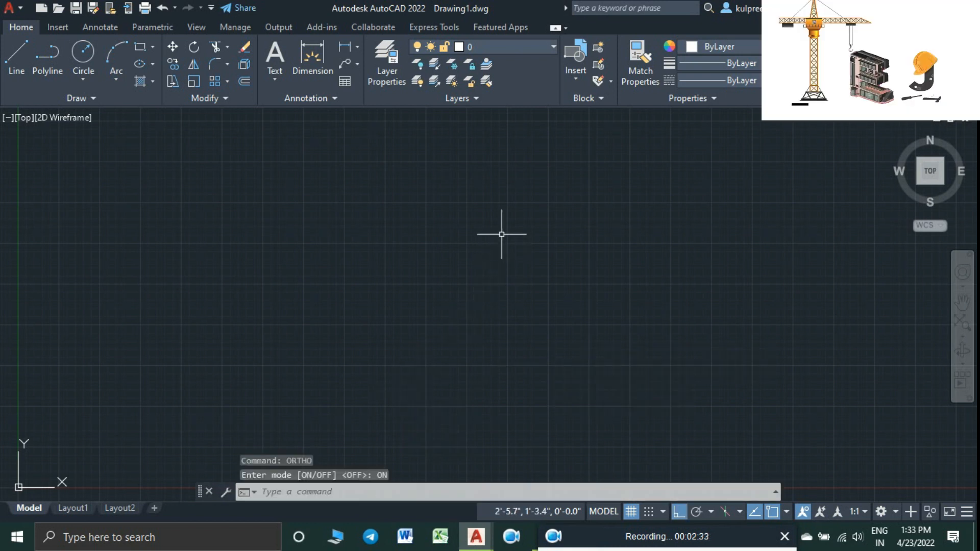
Draw a single horizontal line about 15 inches long in the upper part of the drawing area
text(l)
key(Return)
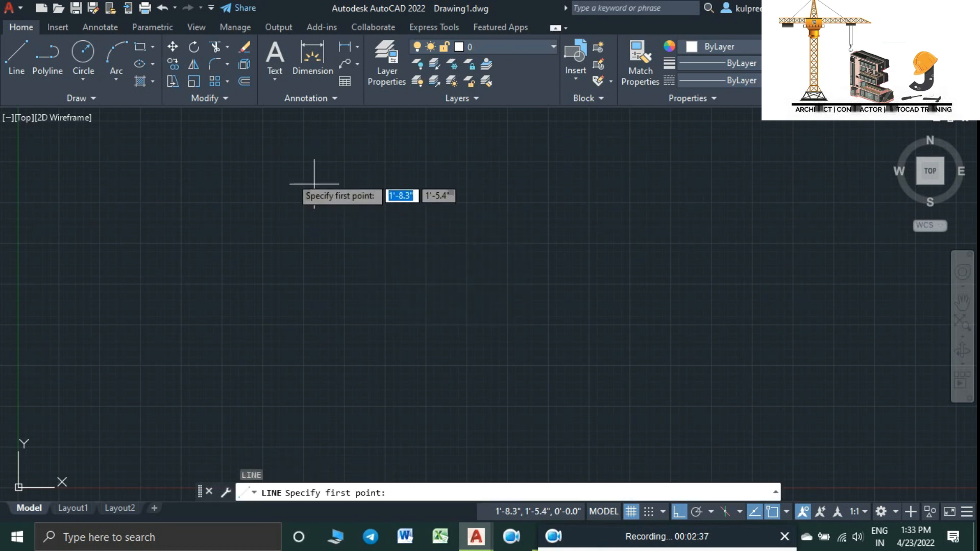
click(207, 164)
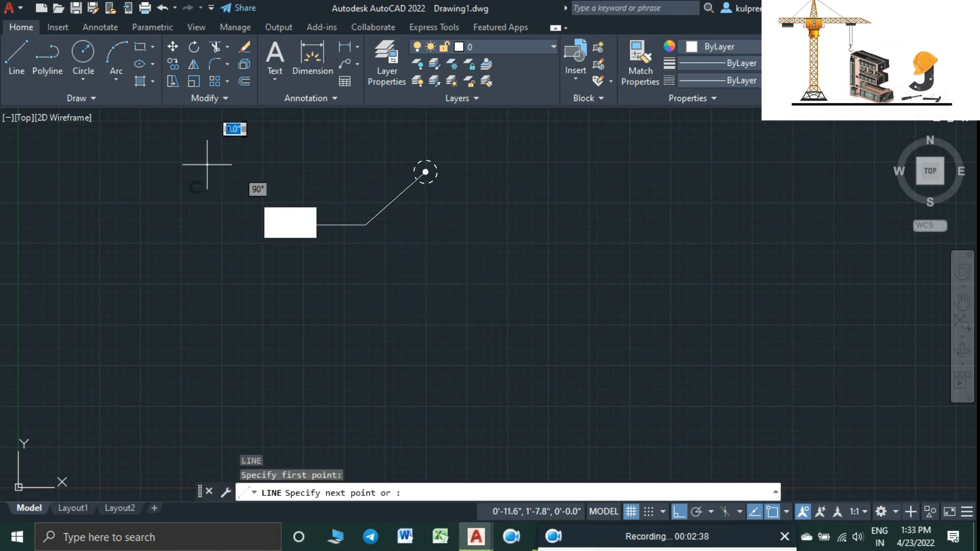
click(451, 179)
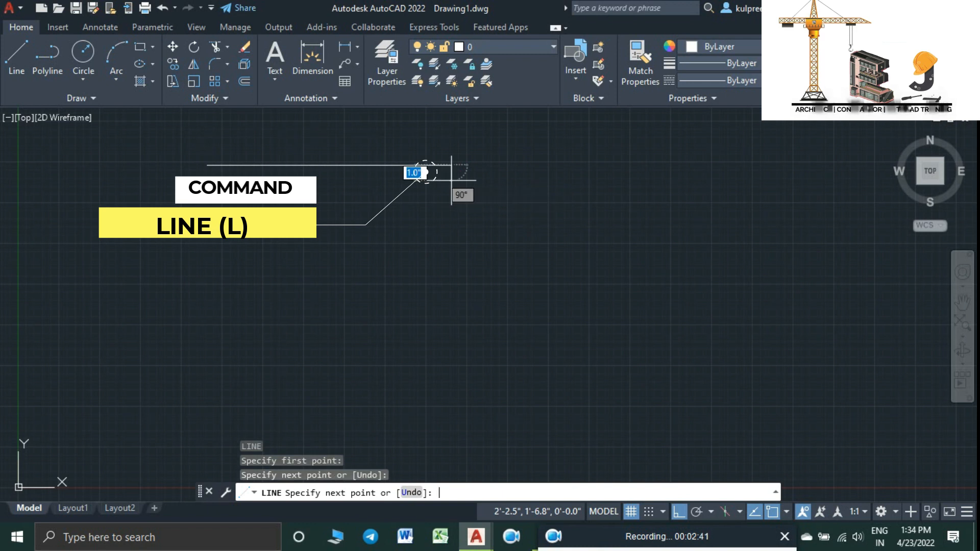
key(Return)
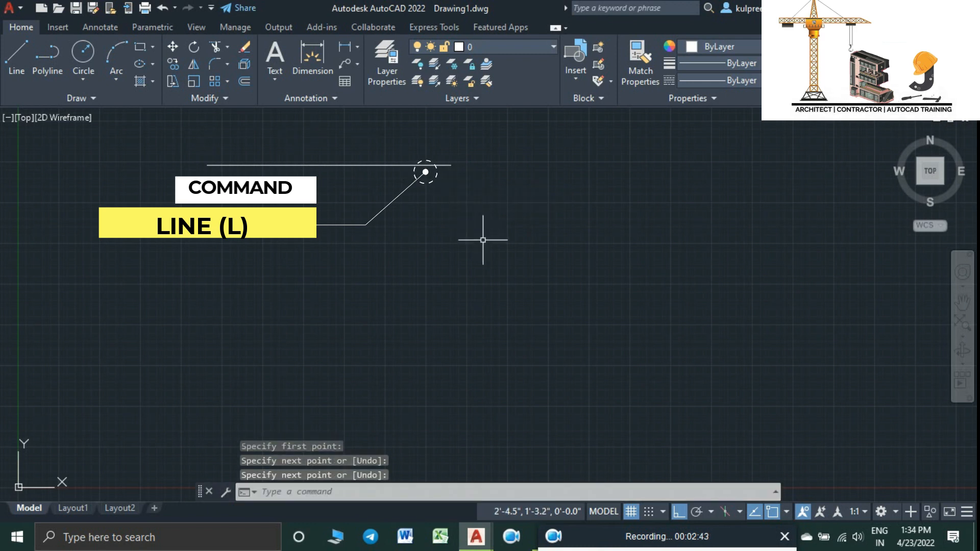
Draw a circle with a 5' radius, centred below and to the right of the horizontal line
text(c)
key(Return)
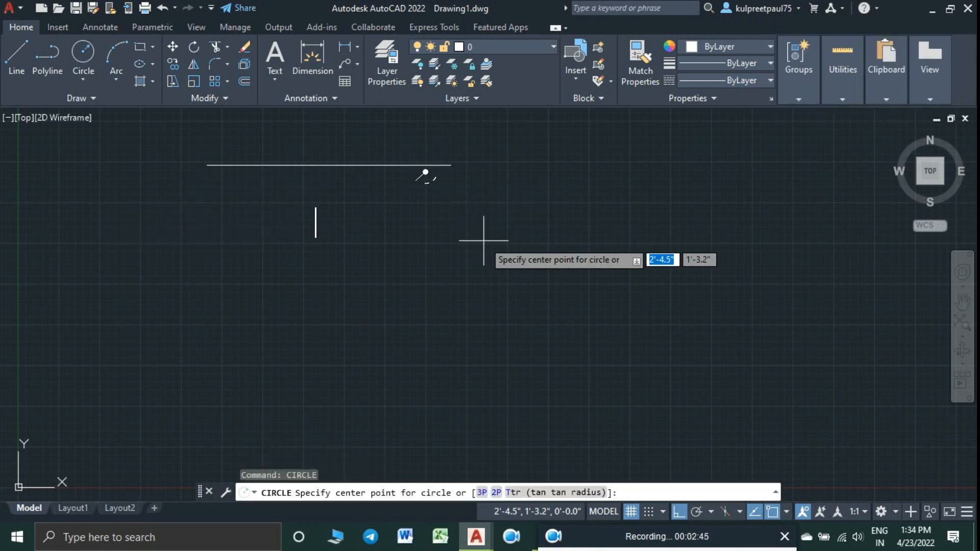
click(582, 242)
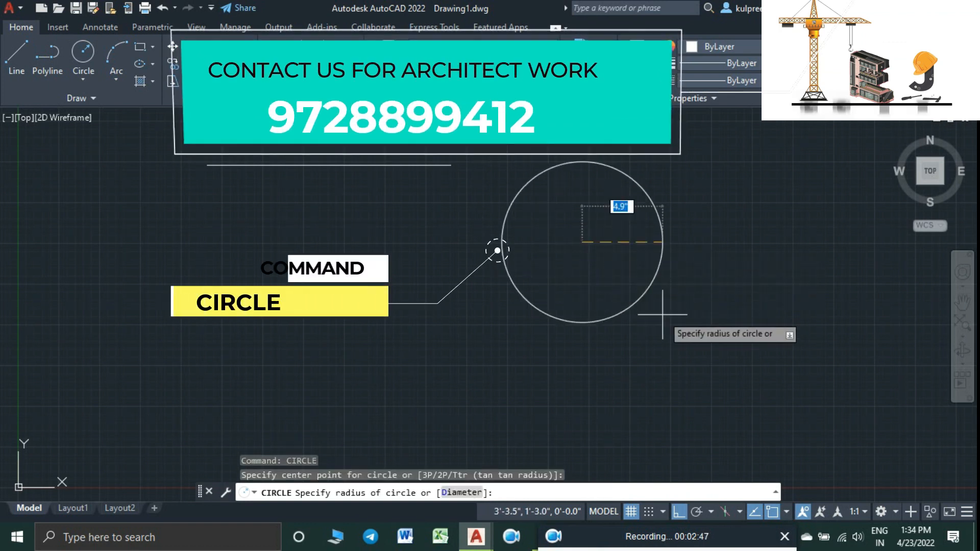
text(5')
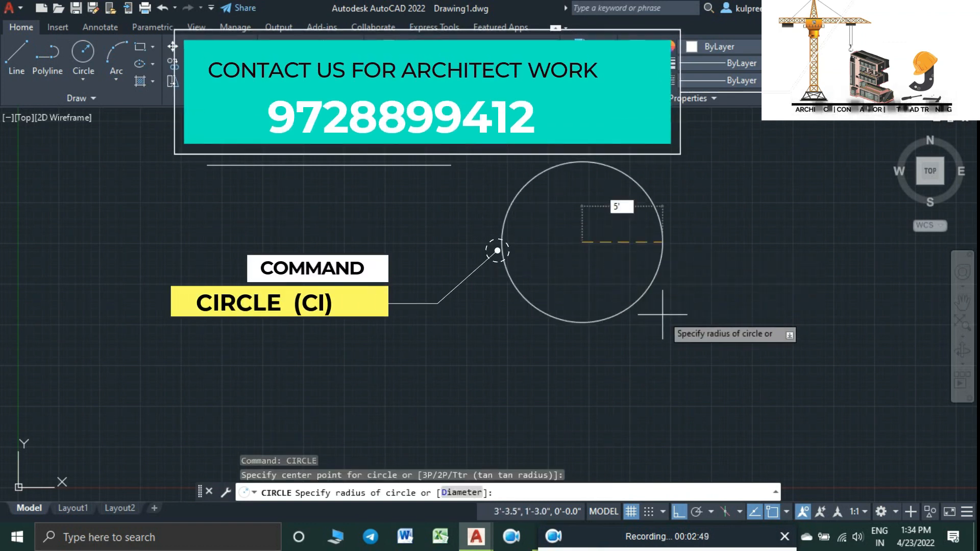
key(Return)
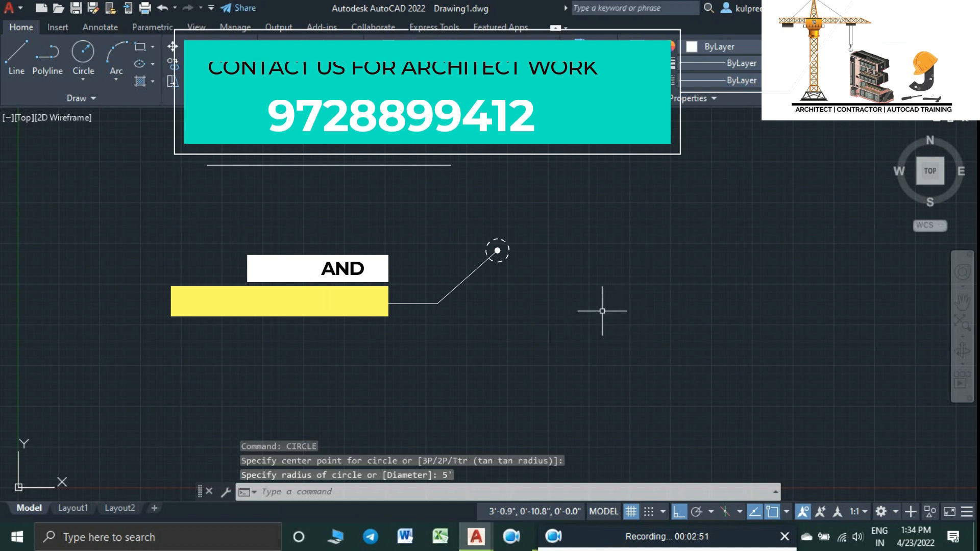
View the whole circle and line from above, from the home 3D viewpoint, and from the Top view again
scroll(592, 309, down, 5)
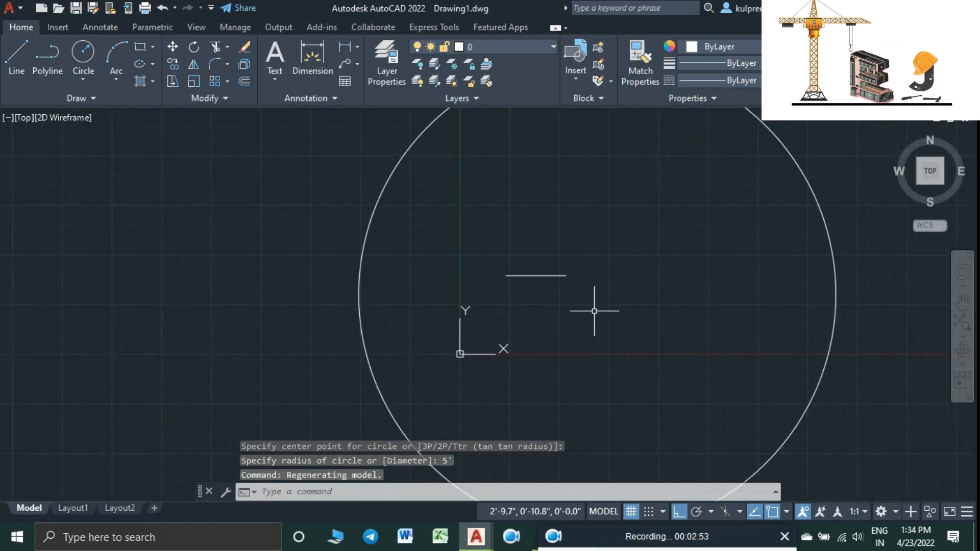
scroll(594, 311, down, 2)
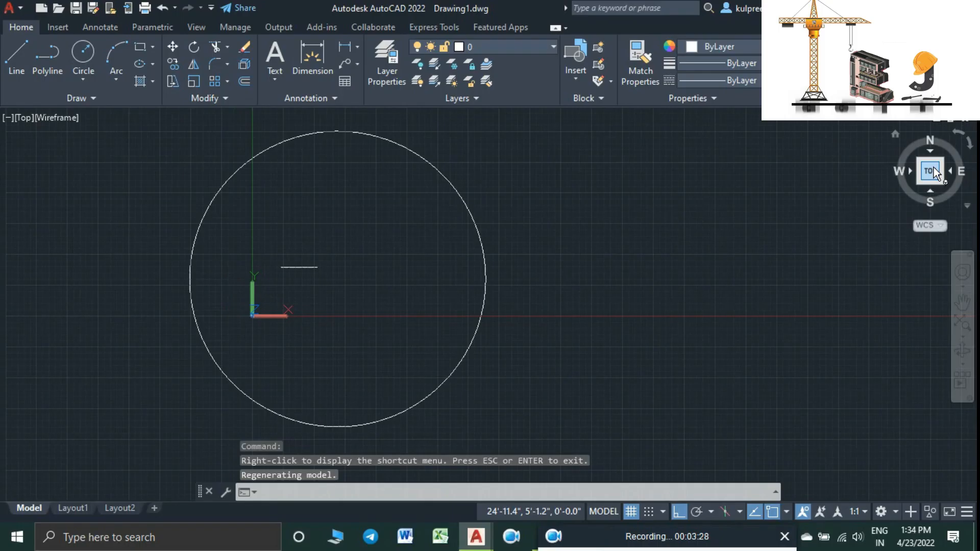
click(934, 167)
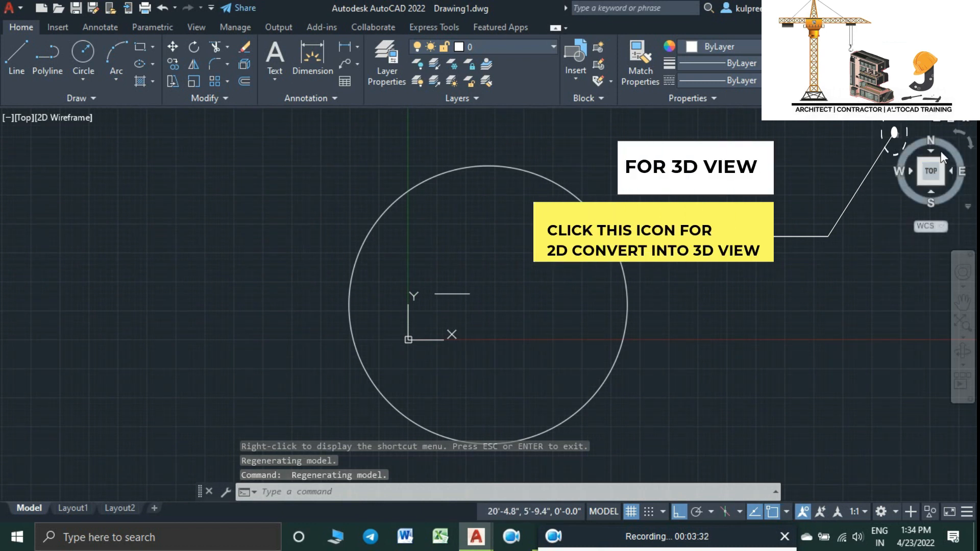
click(895, 135)
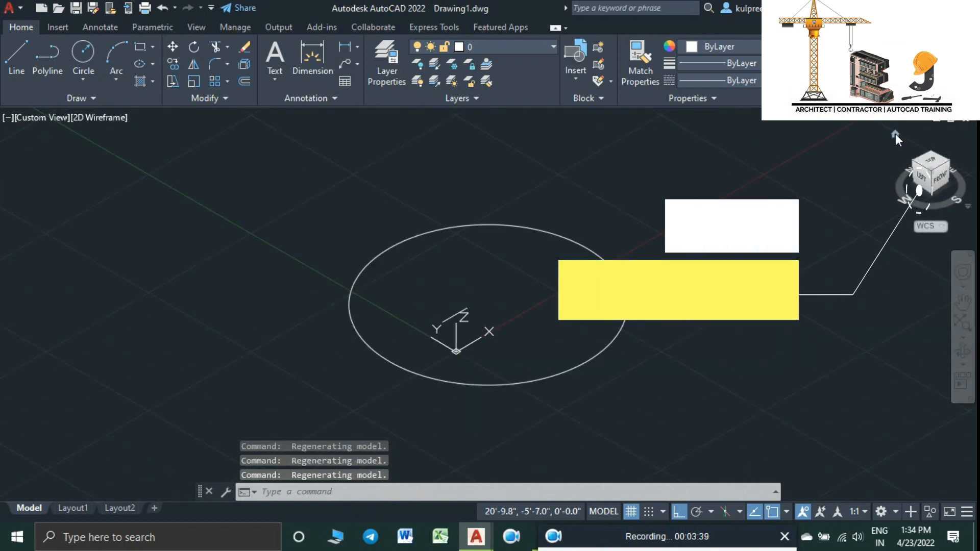
click(930, 164)
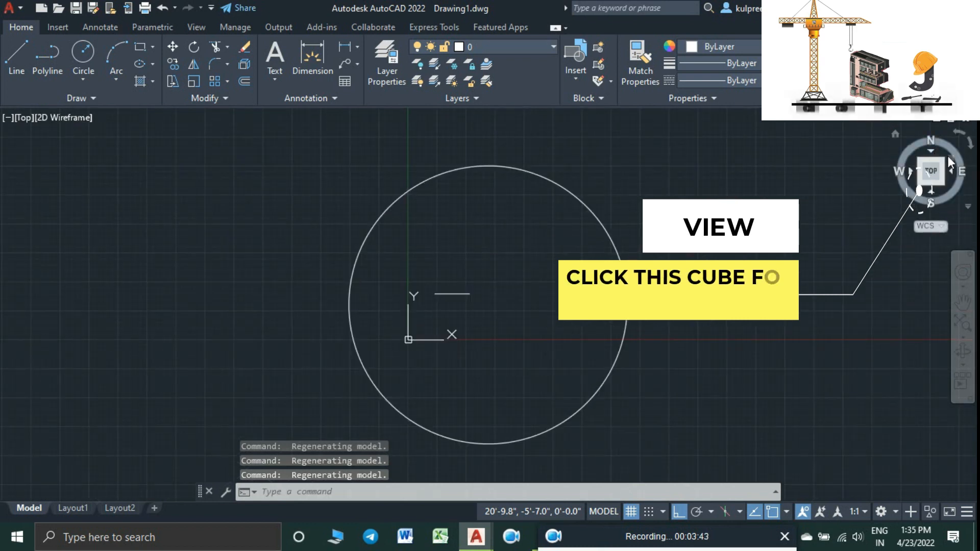
View the circle and line from the Front, Right and Back viewpoints, then from the Top
click(930, 189)
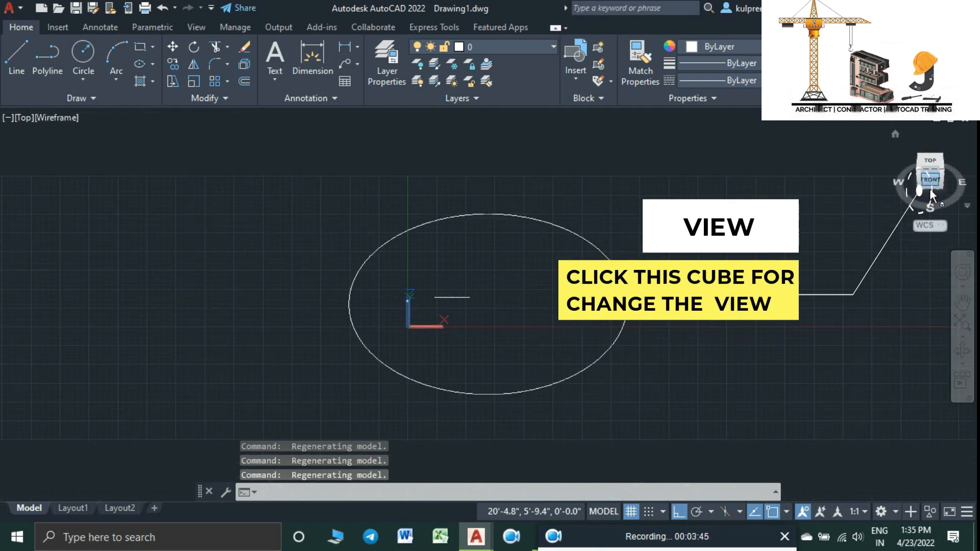
click(950, 170)
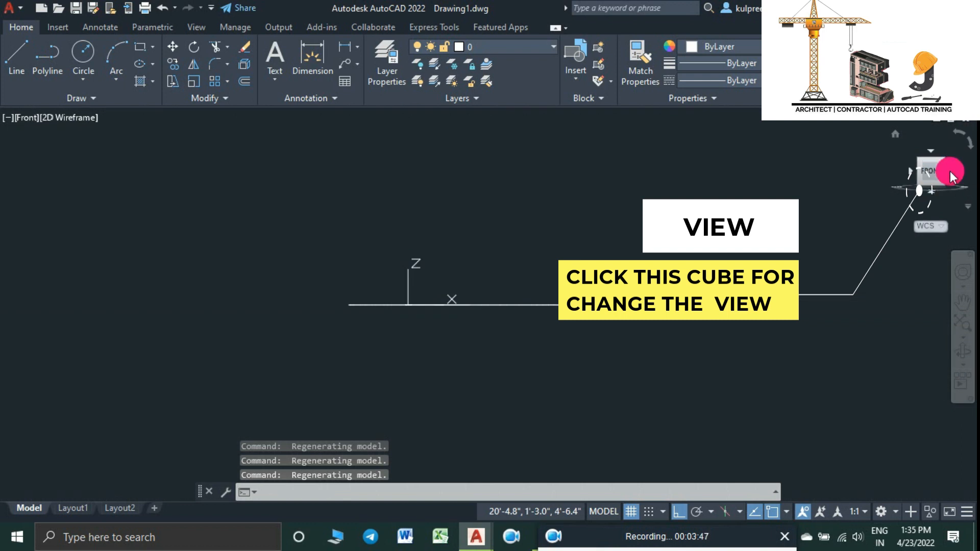
click(951, 172)
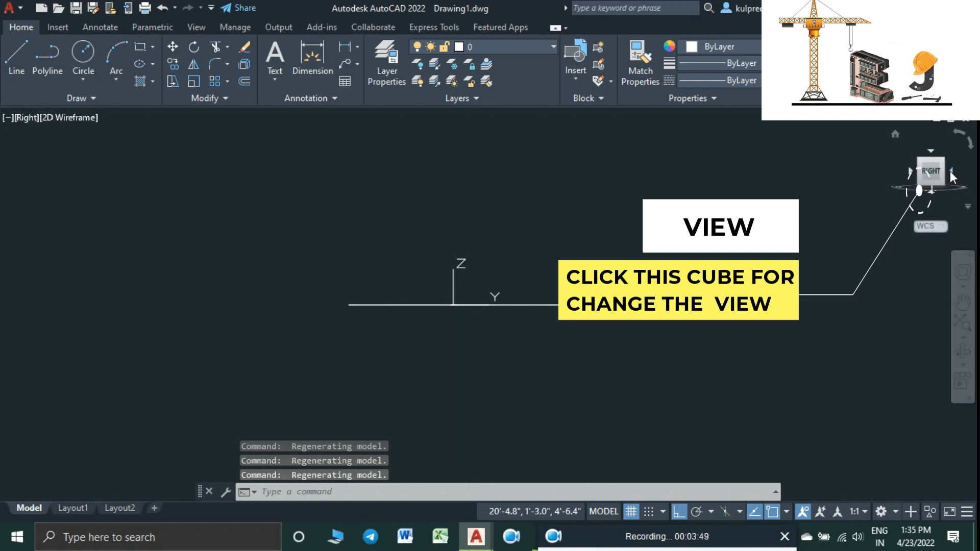
click(951, 171)
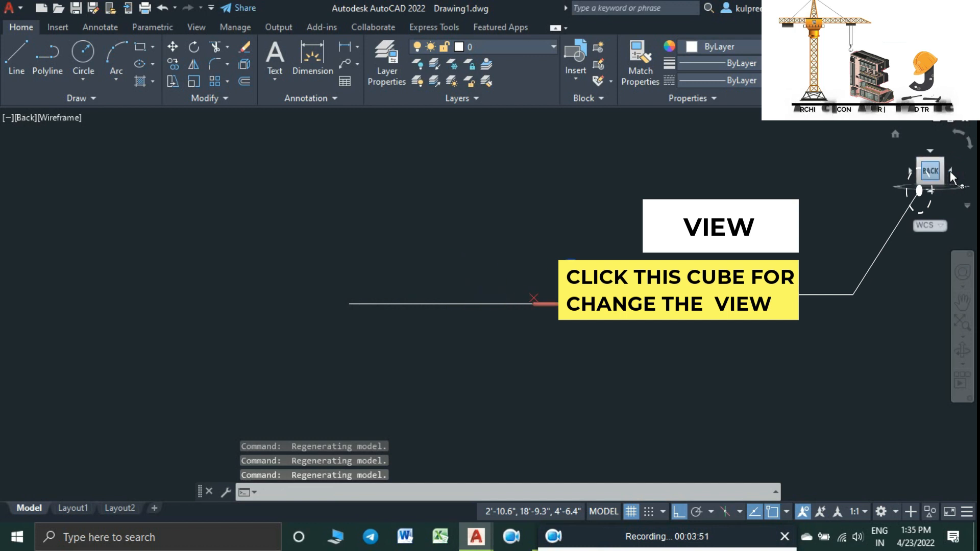
click(930, 152)
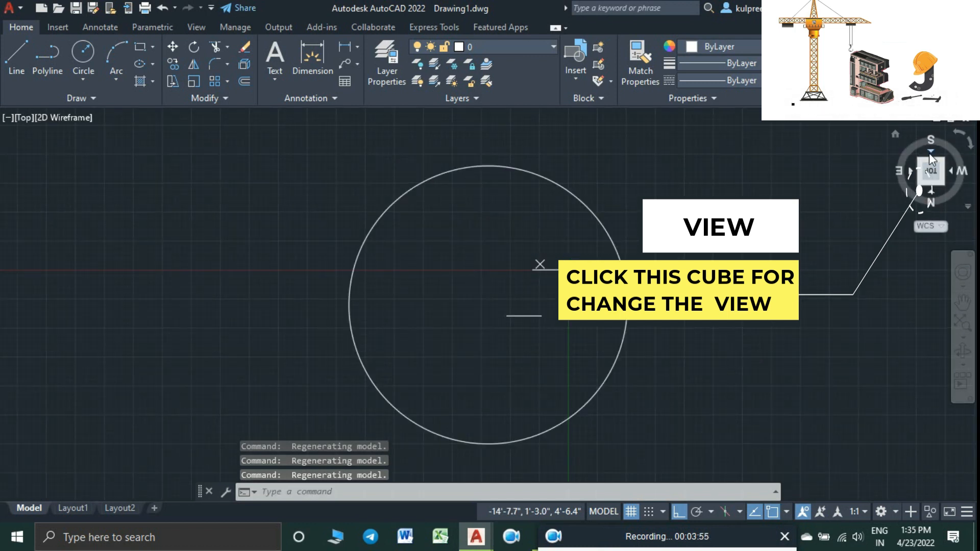
Rotate the Top view until north faces up, view the drawing from the home 3D viewpoint, and return to the Top view
click(962, 137)
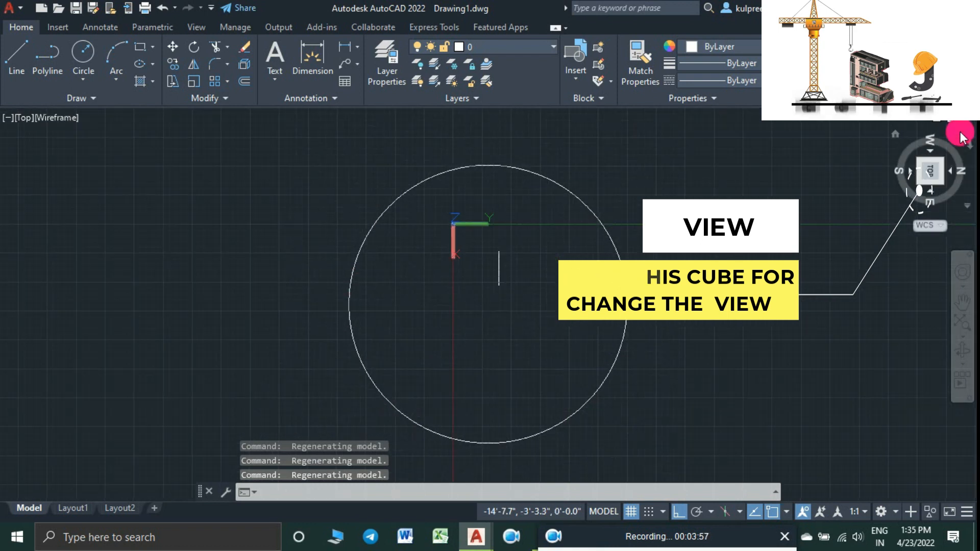
click(960, 132)
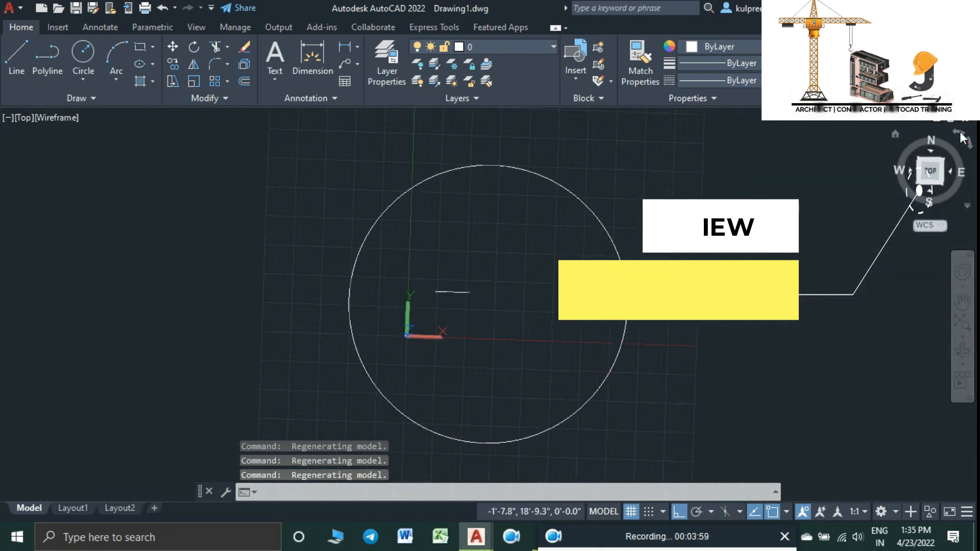
click(896, 134)
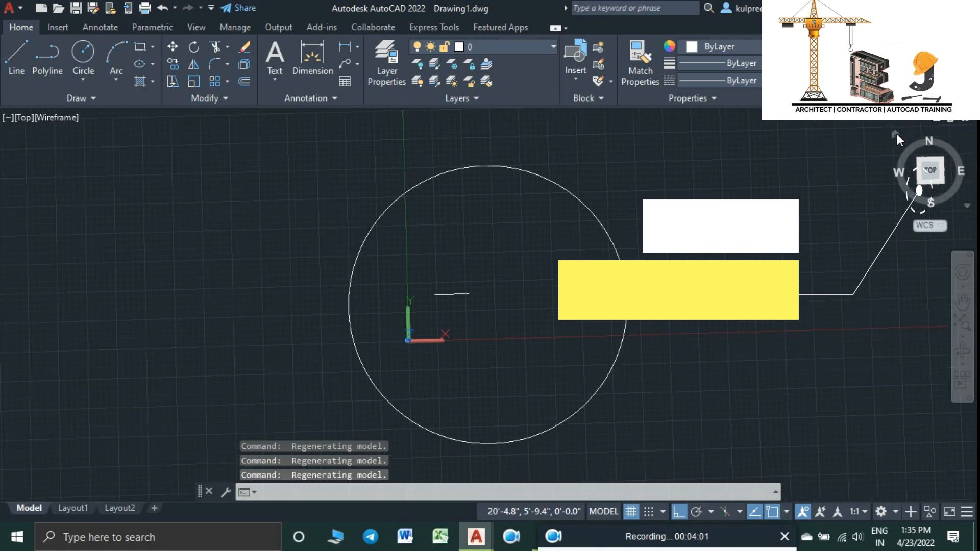
click(930, 162)
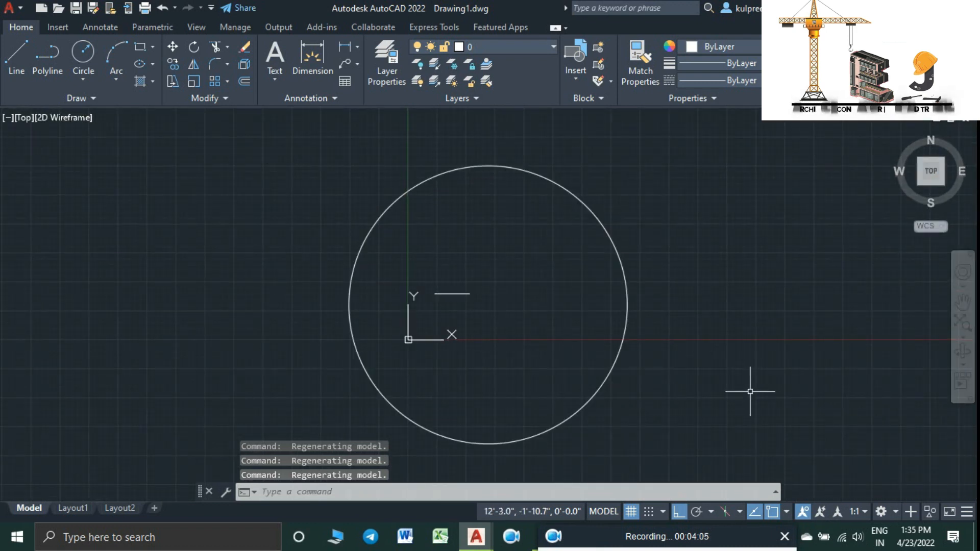
key(Escape)
key(Escape)
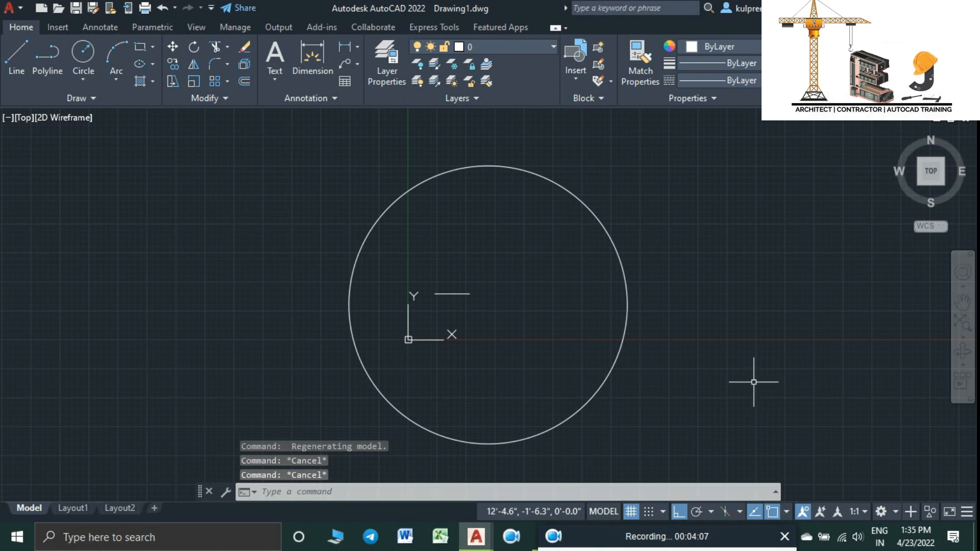
Review the object snap modes and check the snap markers along the short horizontal line with the Line command
click(784, 510)
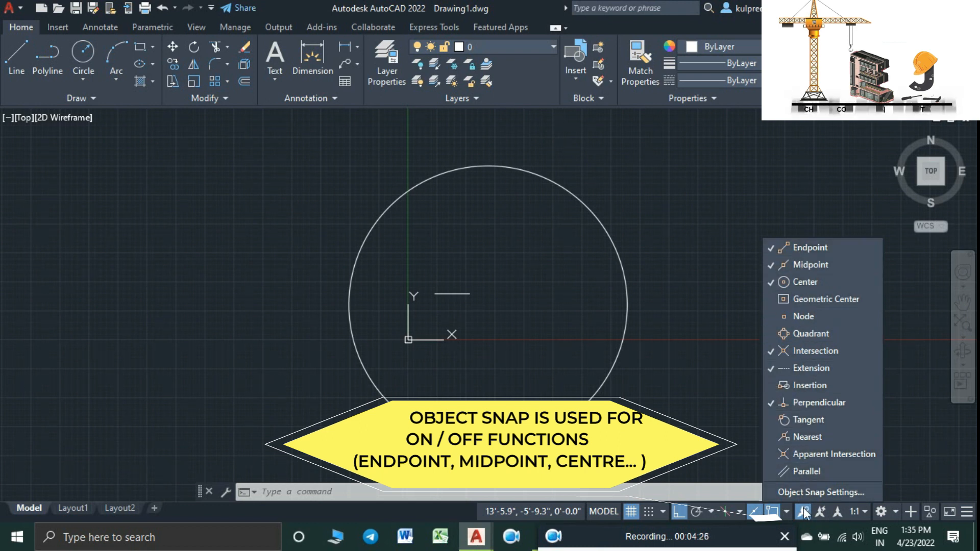
click(786, 514)
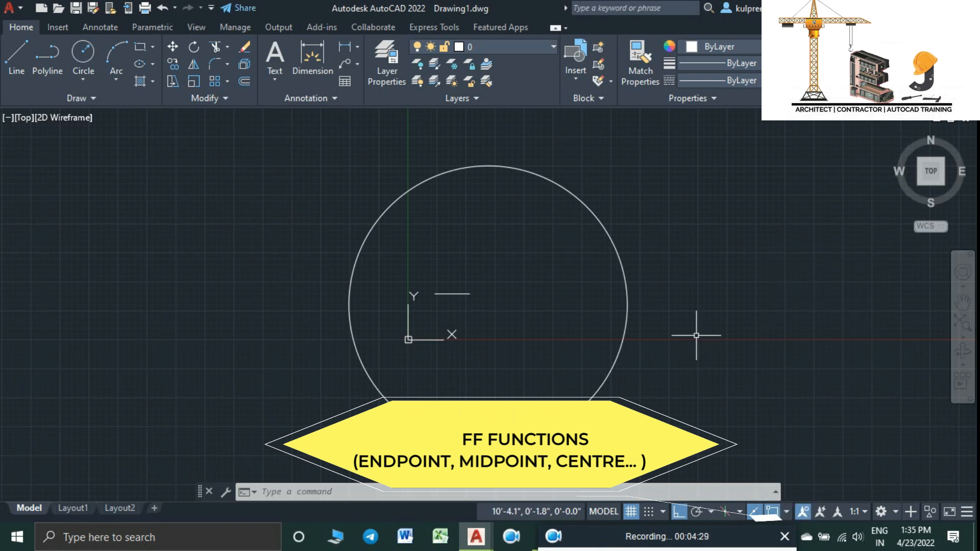
key(Escape)
key(Escape)
text(l)
key(Return)
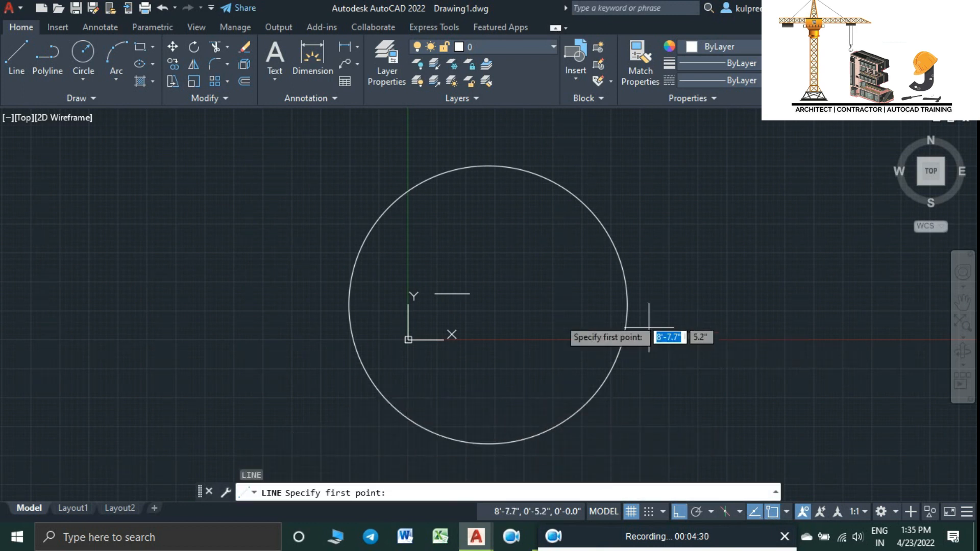
scroll(476, 322, up, 8)
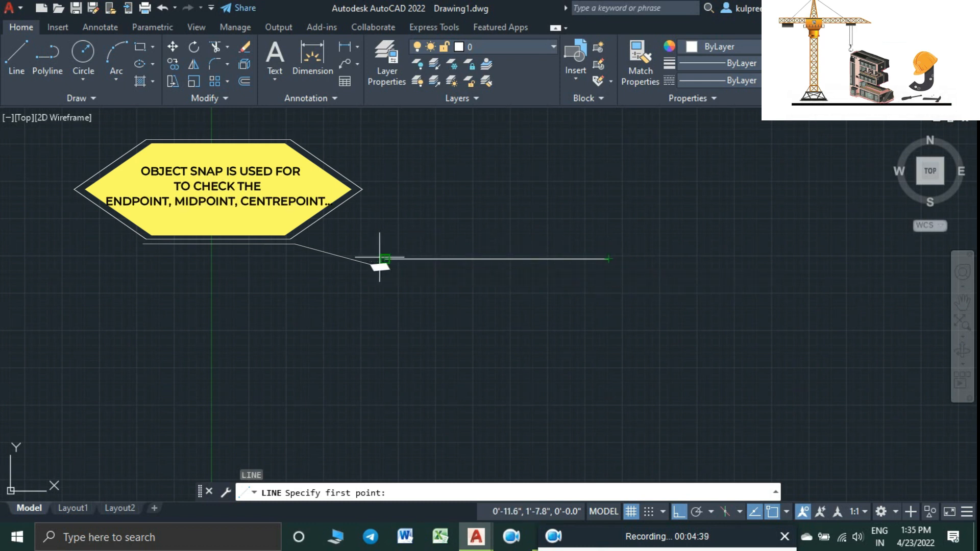
key(Escape)
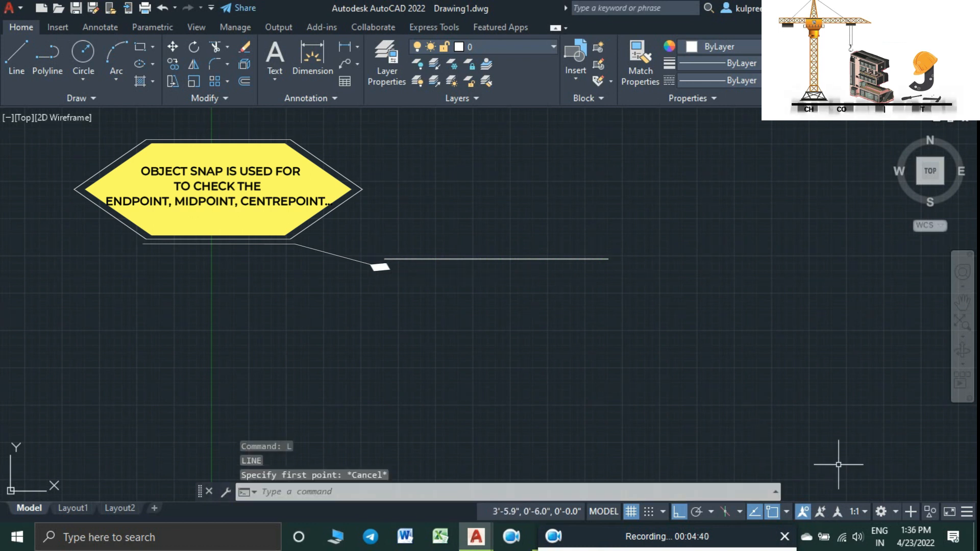
Switch off the Midpoint and Endpoint object snaps and test the Line command on the short horizontal line
click(787, 511)
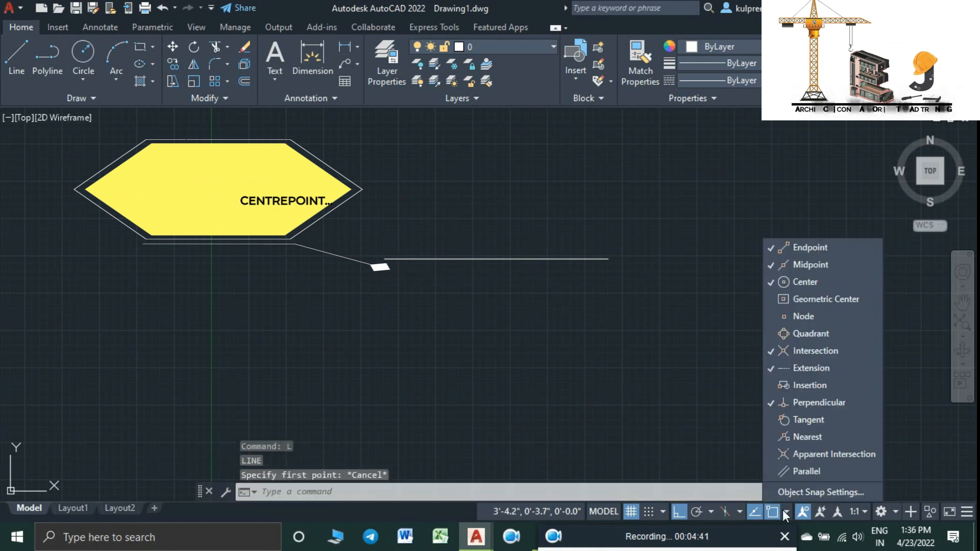
click(788, 265)
click(789, 250)
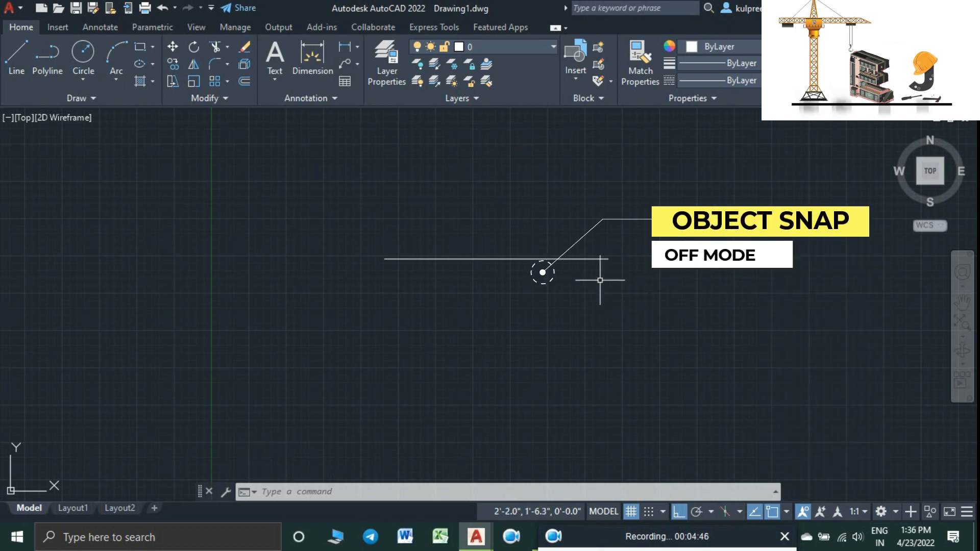
text(l)
key(Return)
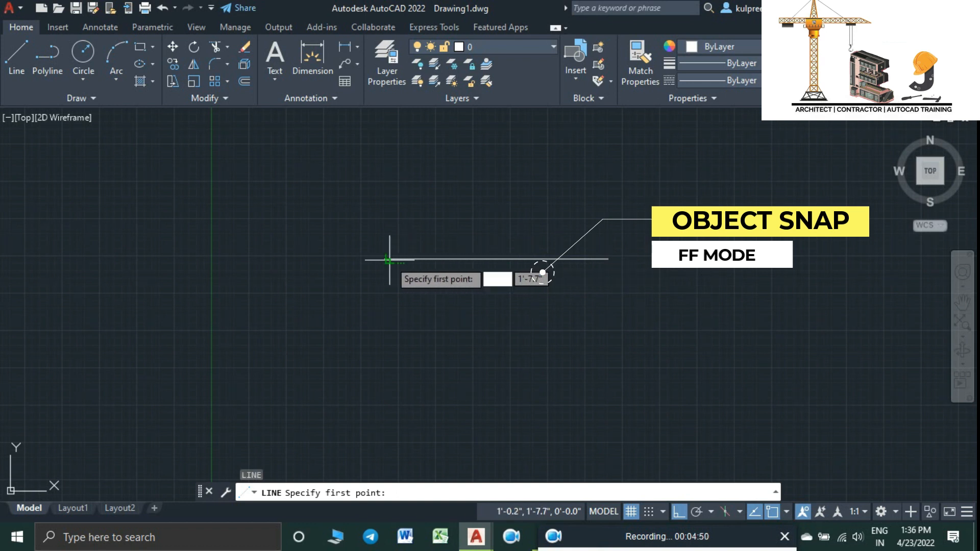
key(Escape)
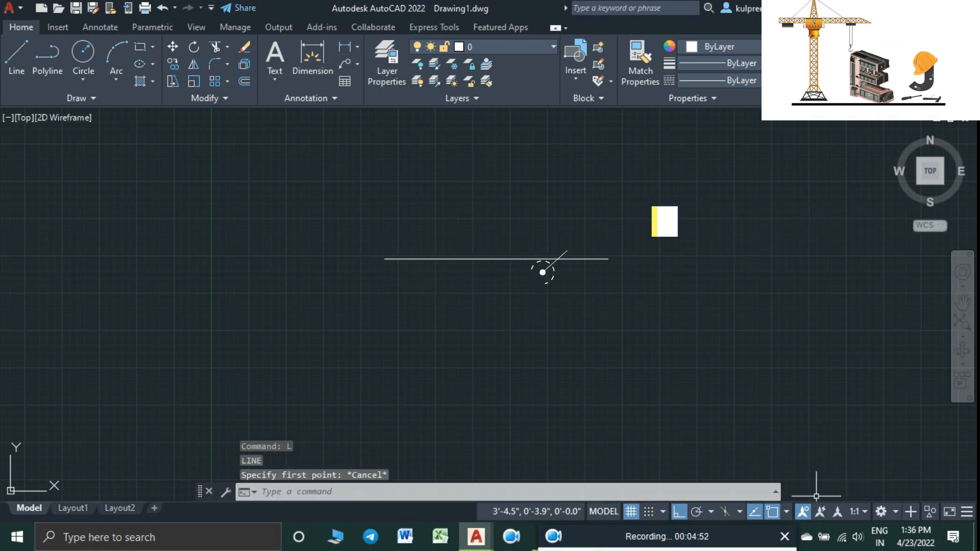
Switch the Endpoint and Midpoint object snaps back on and test the Line command at the horizontal line's end again
click(791, 511)
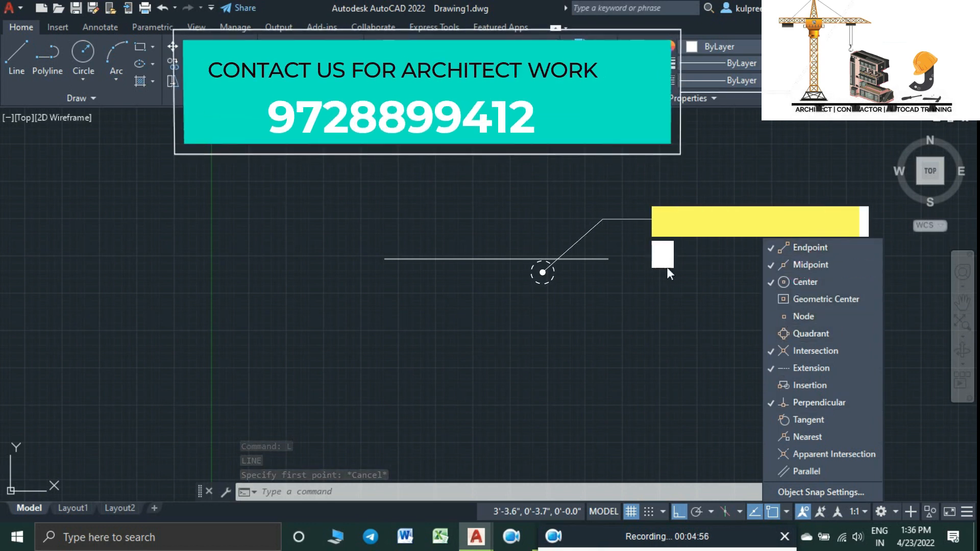
key(Escape)
key(Return)
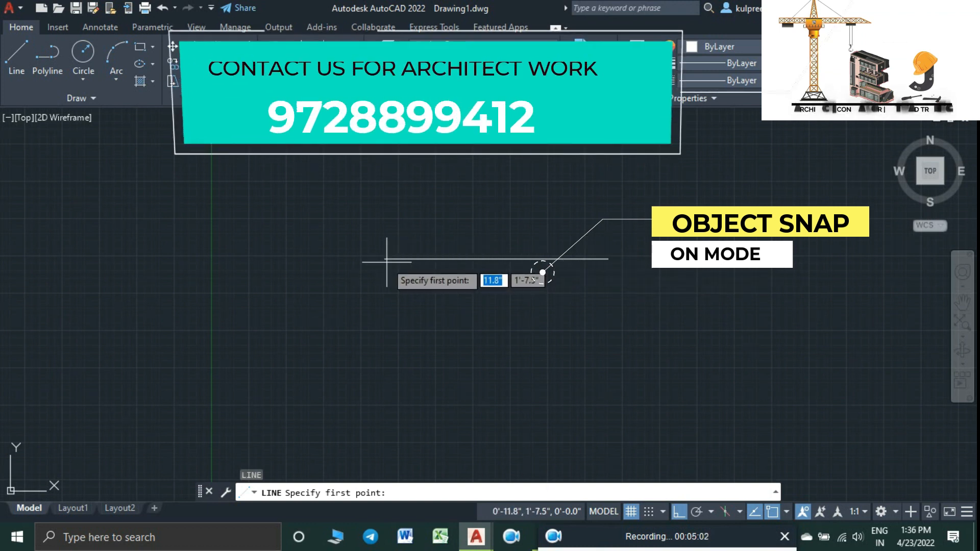
key(Escape)
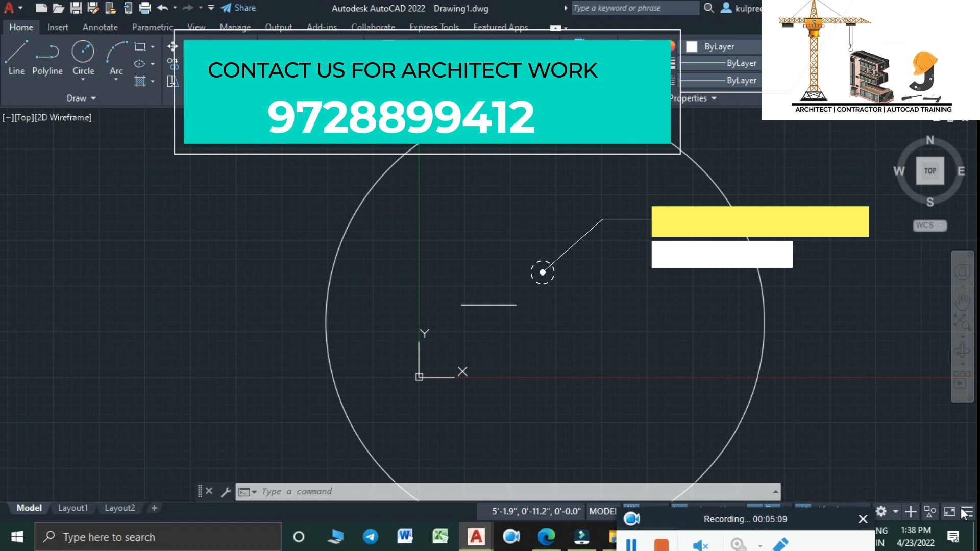
Hide and restore the 2D Object Snap control on the status bar, and add the Units control to it
mouse_move(725, 533)
mouse_down()
mouse_move(776, 532)
mouse_move(766, 547)
mouse_up()
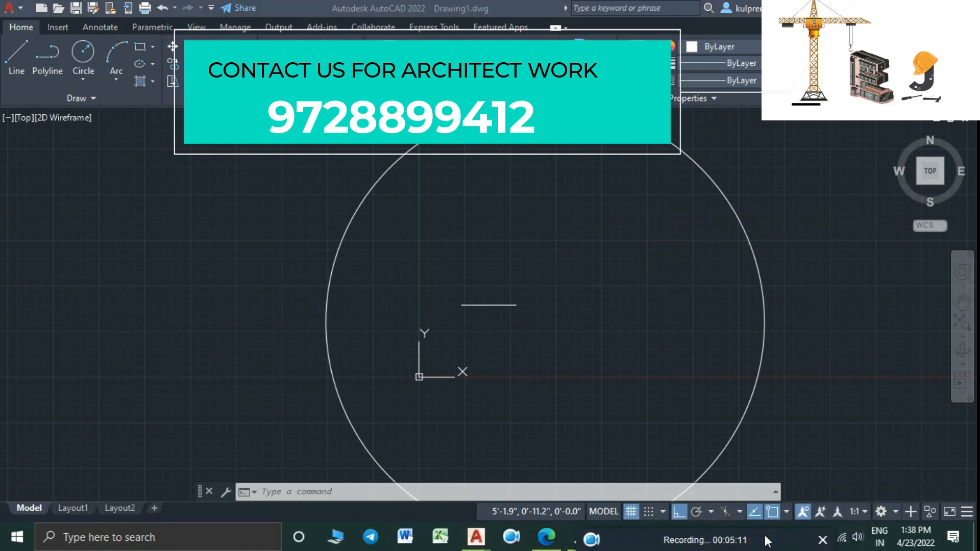
click(967, 512)
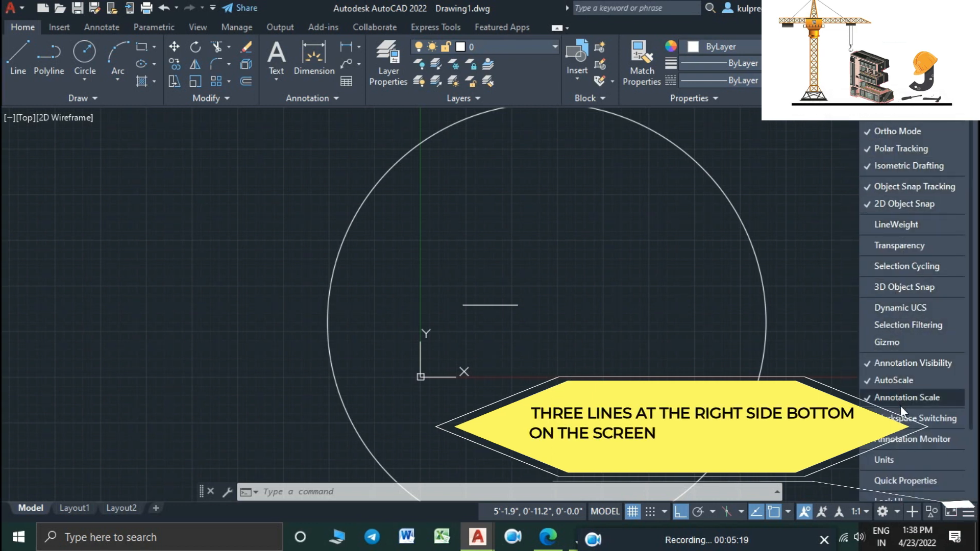
click(911, 210)
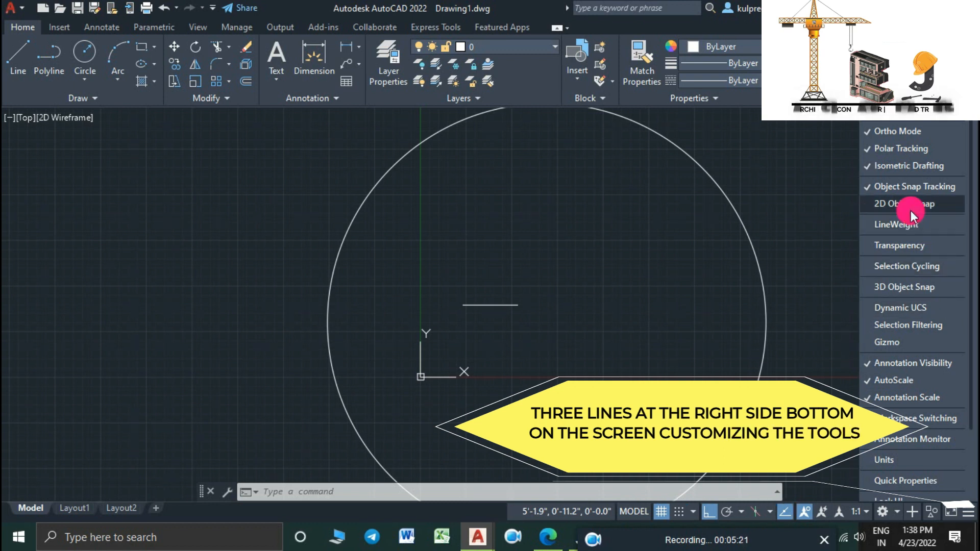
click(909, 210)
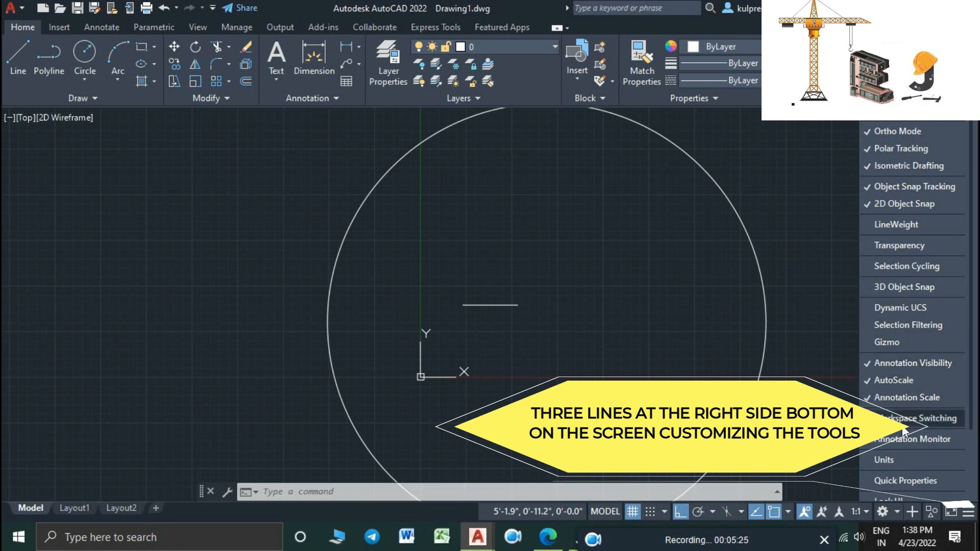
click(899, 459)
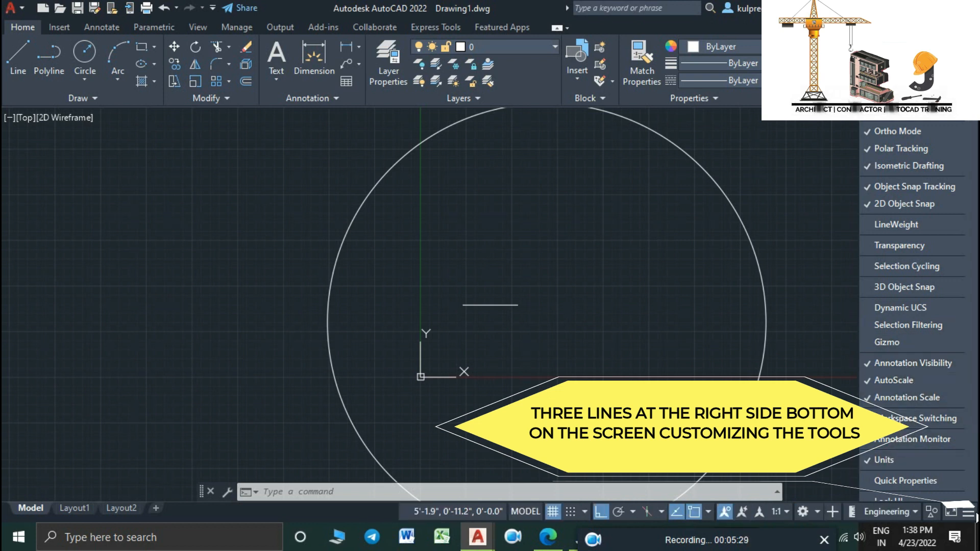
click(968, 513)
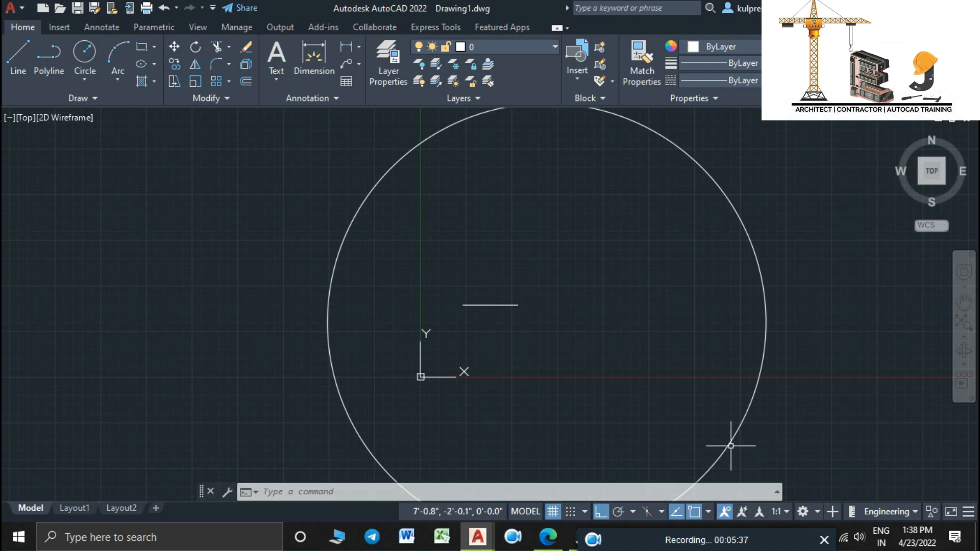
Examine the circle and line by zooming in and out and panning across the drawing area
scroll(731, 430, down, 2)
middle_drag(737, 395, 617, 310)
mouse_move(741, 251)
middle_down()
mouse_move(684, 275)
mouse_move(709, 302)
mouse_move(699, 266)
middle_up()
scroll(708, 275, up, 4)
scroll(707, 275, down, 3)
scroll(562, 301, up, 2)
scroll(562, 301, down, 2)
scroll(562, 302, up, 2)
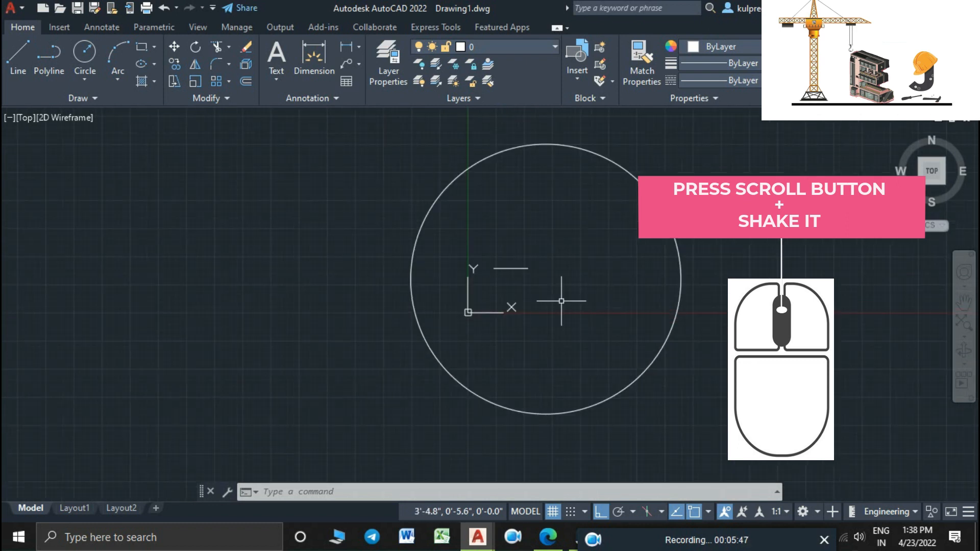
middle_drag(725, 287, 480, 324)
key(Escape)
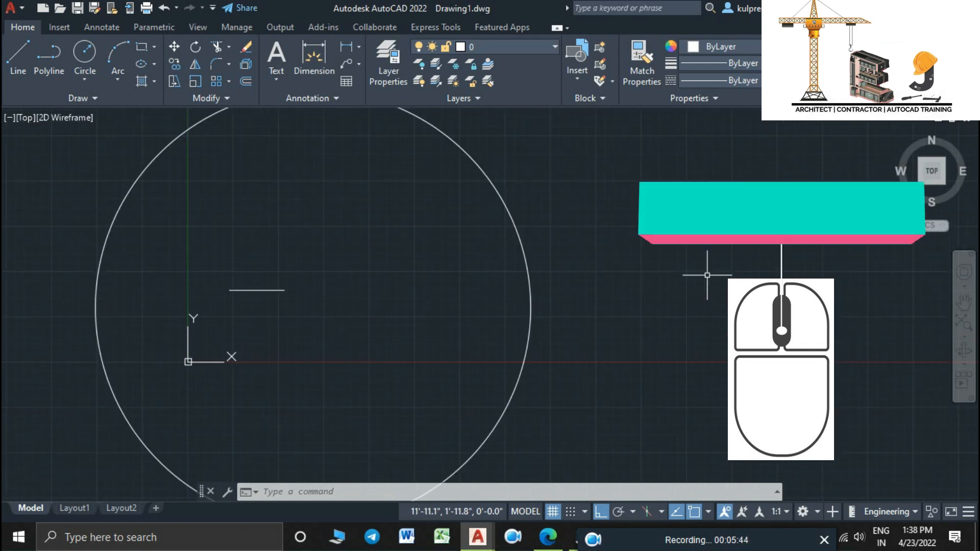
scroll(707, 275, down, 4)
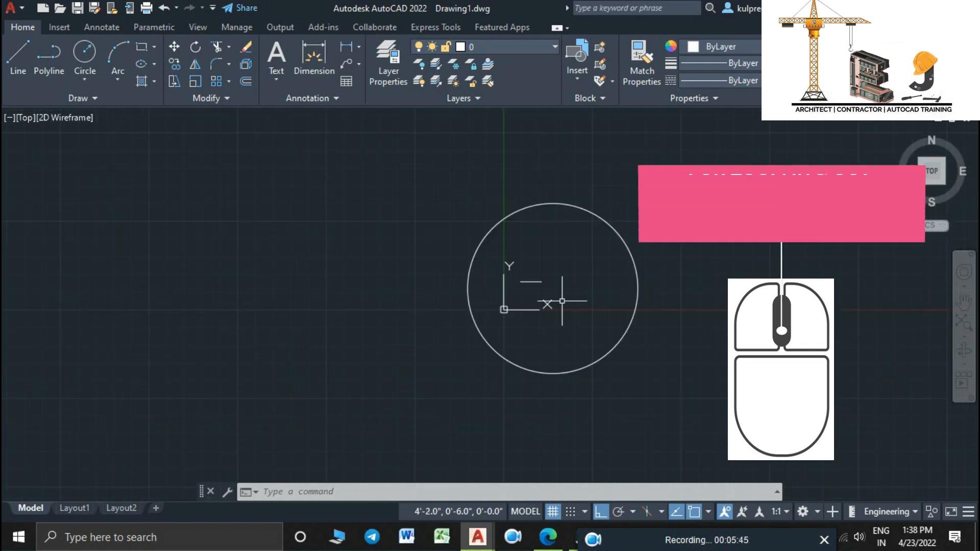
scroll(562, 301, up, 3)
scroll(562, 301, down, 3)
scroll(562, 302, up, 4)
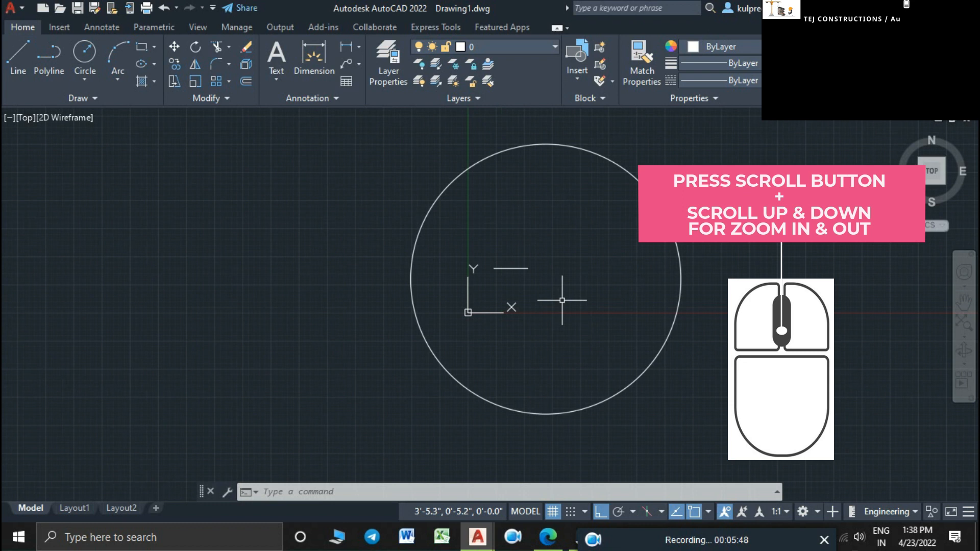
middle_drag(732, 306, 678, 306)
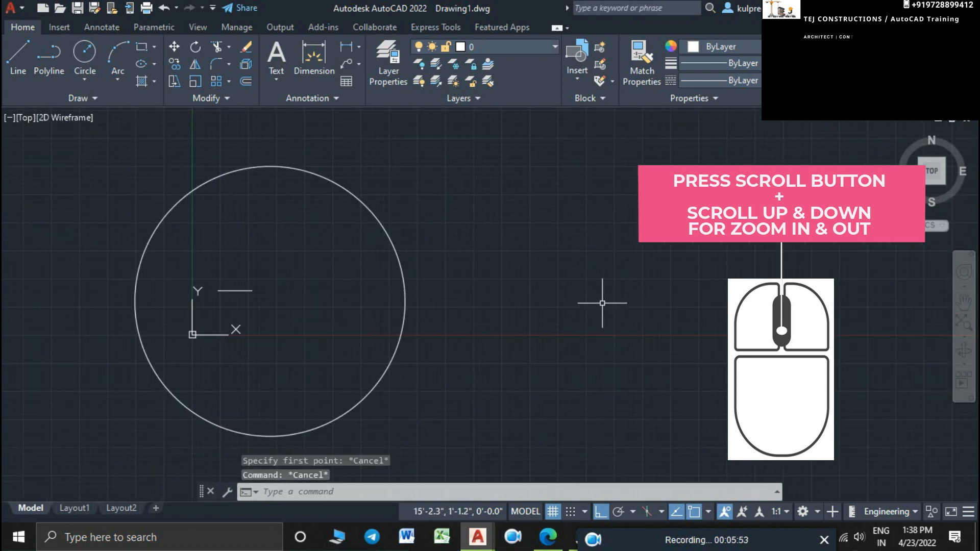
Draw a horizontal line with the Line command in the empty area to the right of the circle, then end the command
text(l)
key(Return)
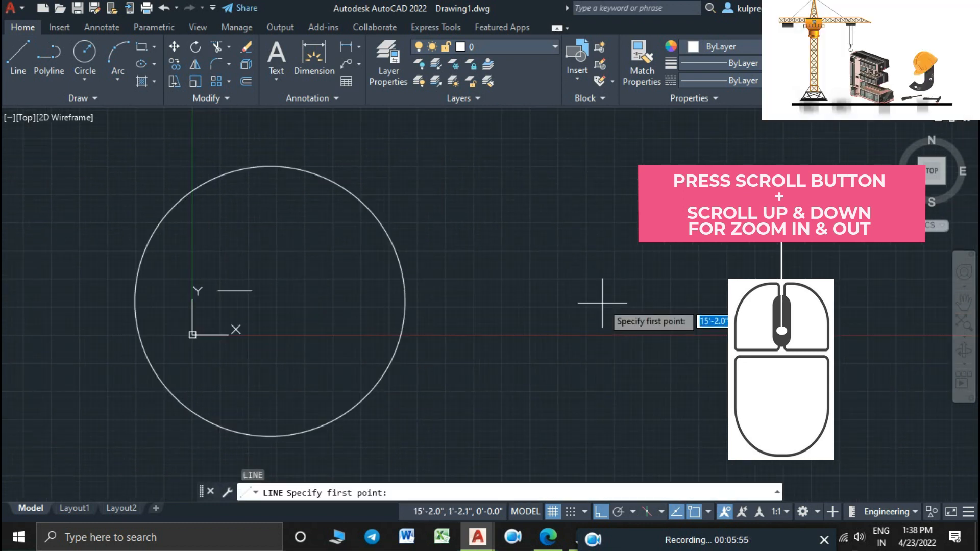
click(573, 267)
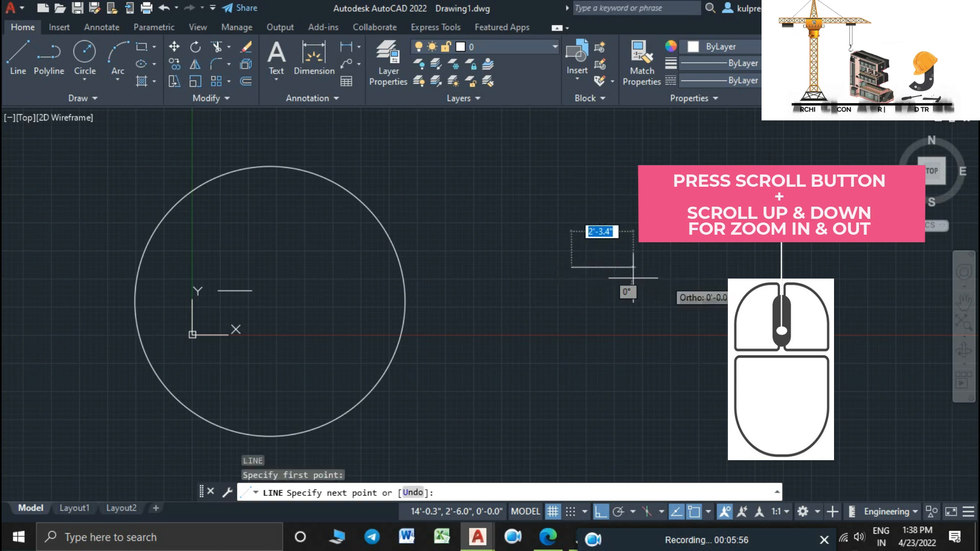
click(709, 268)
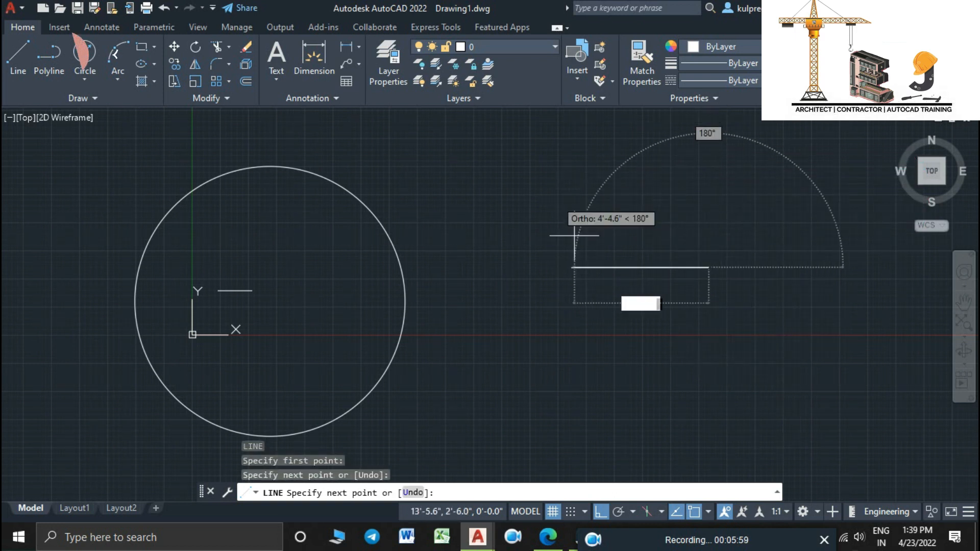
key(Escape)
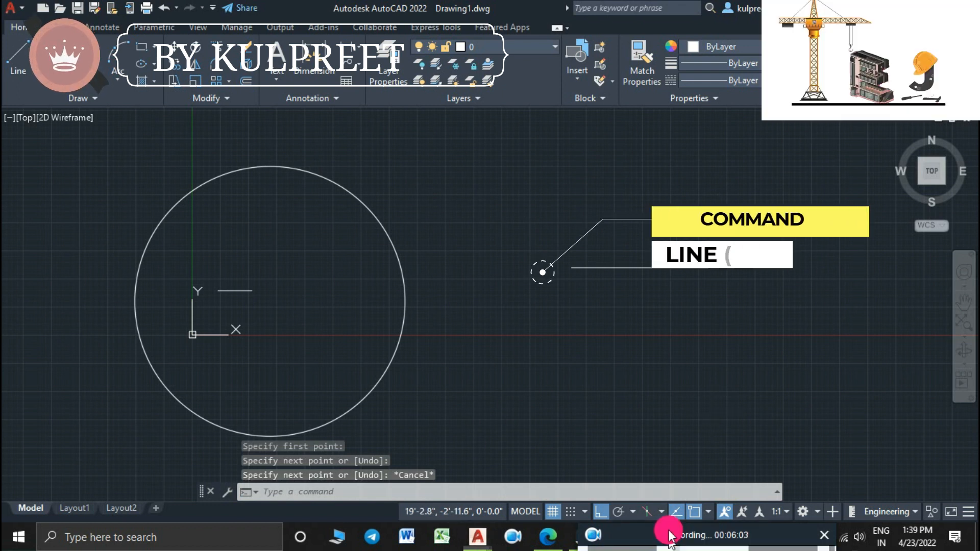
Switch the drawing grid display off and back on twice to demonstrate the grid toggle
mouse_move(641, 509)
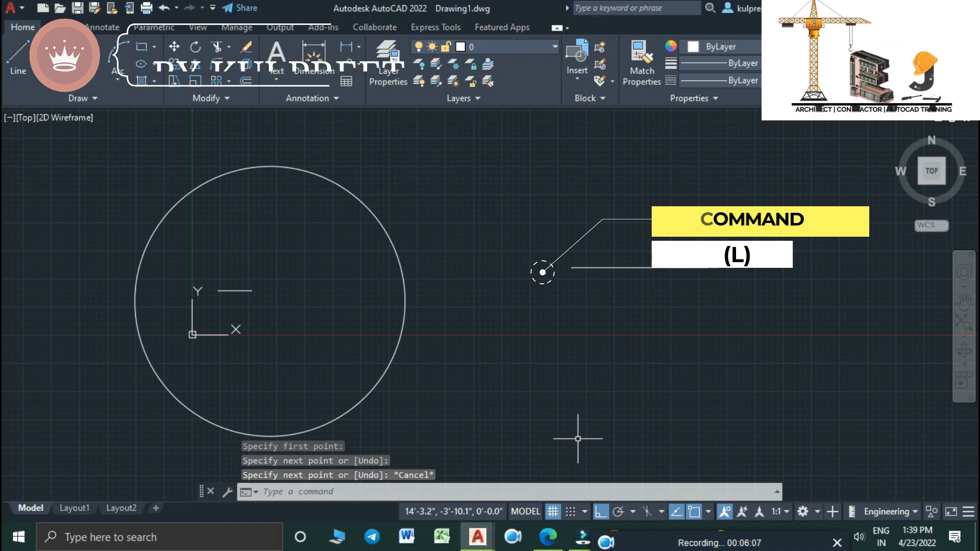
click(555, 511)
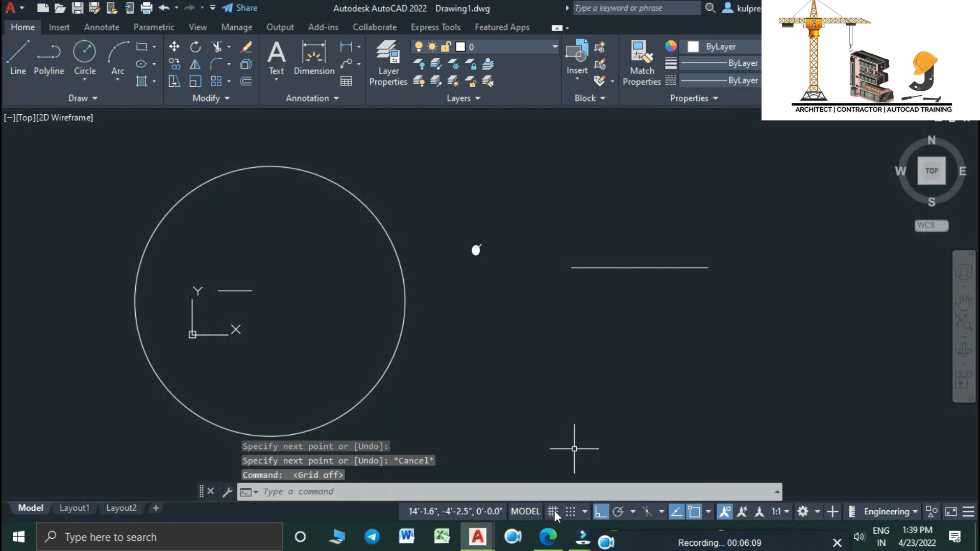
click(559, 514)
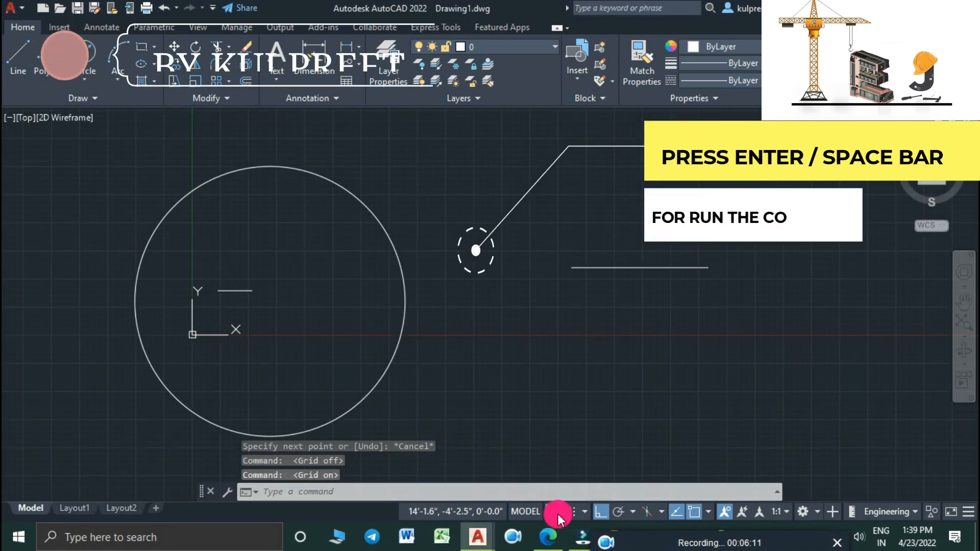
click(559, 513)
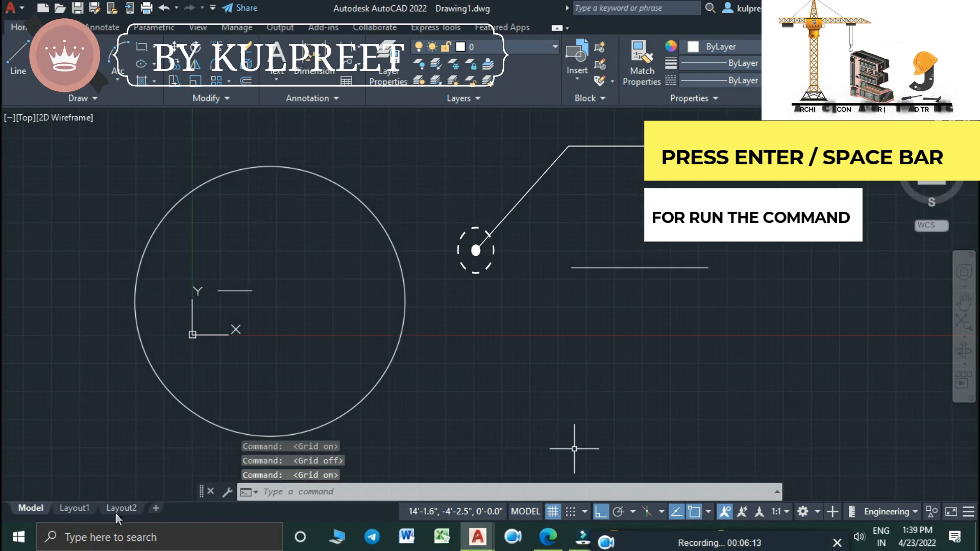